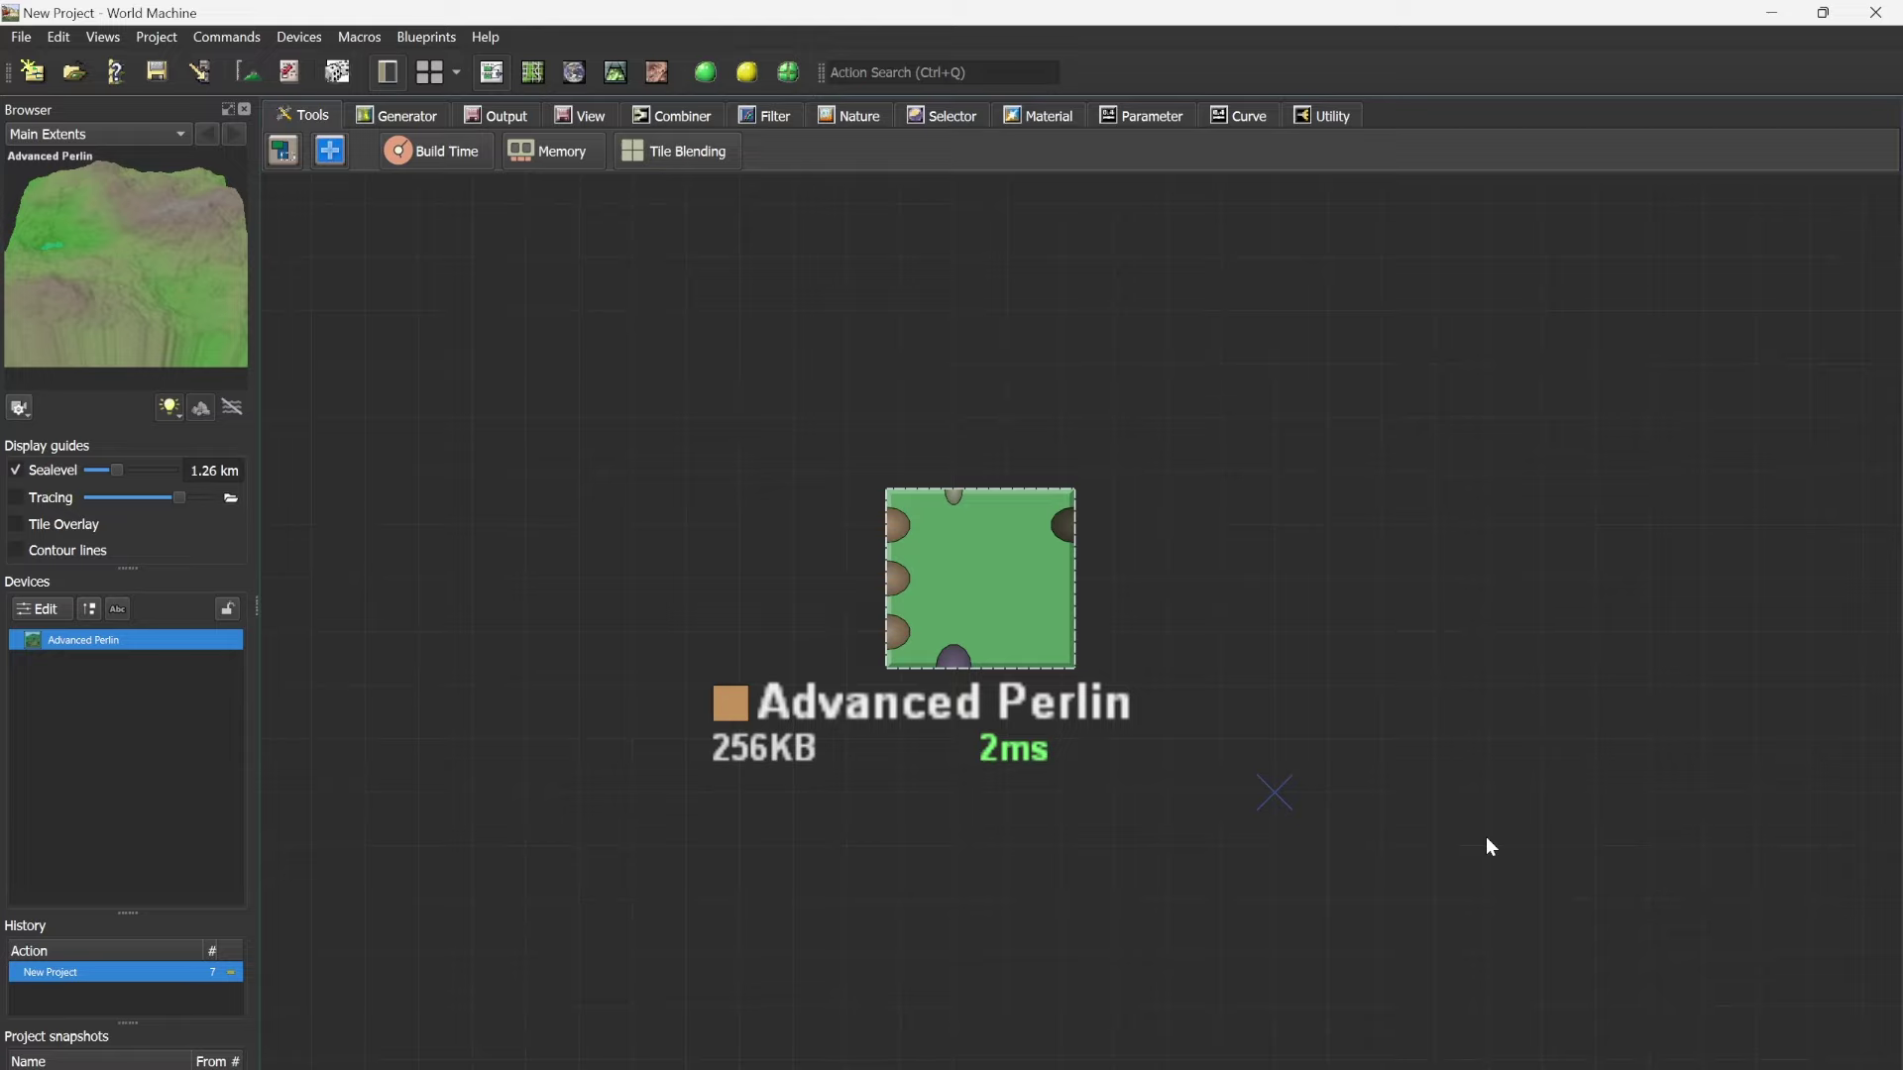
# - In the project settings, set the square world width and breadth to 20.48 km with a 2048 x 2048 build resolution
pyautogui.scroll(-3, 1146, 731)
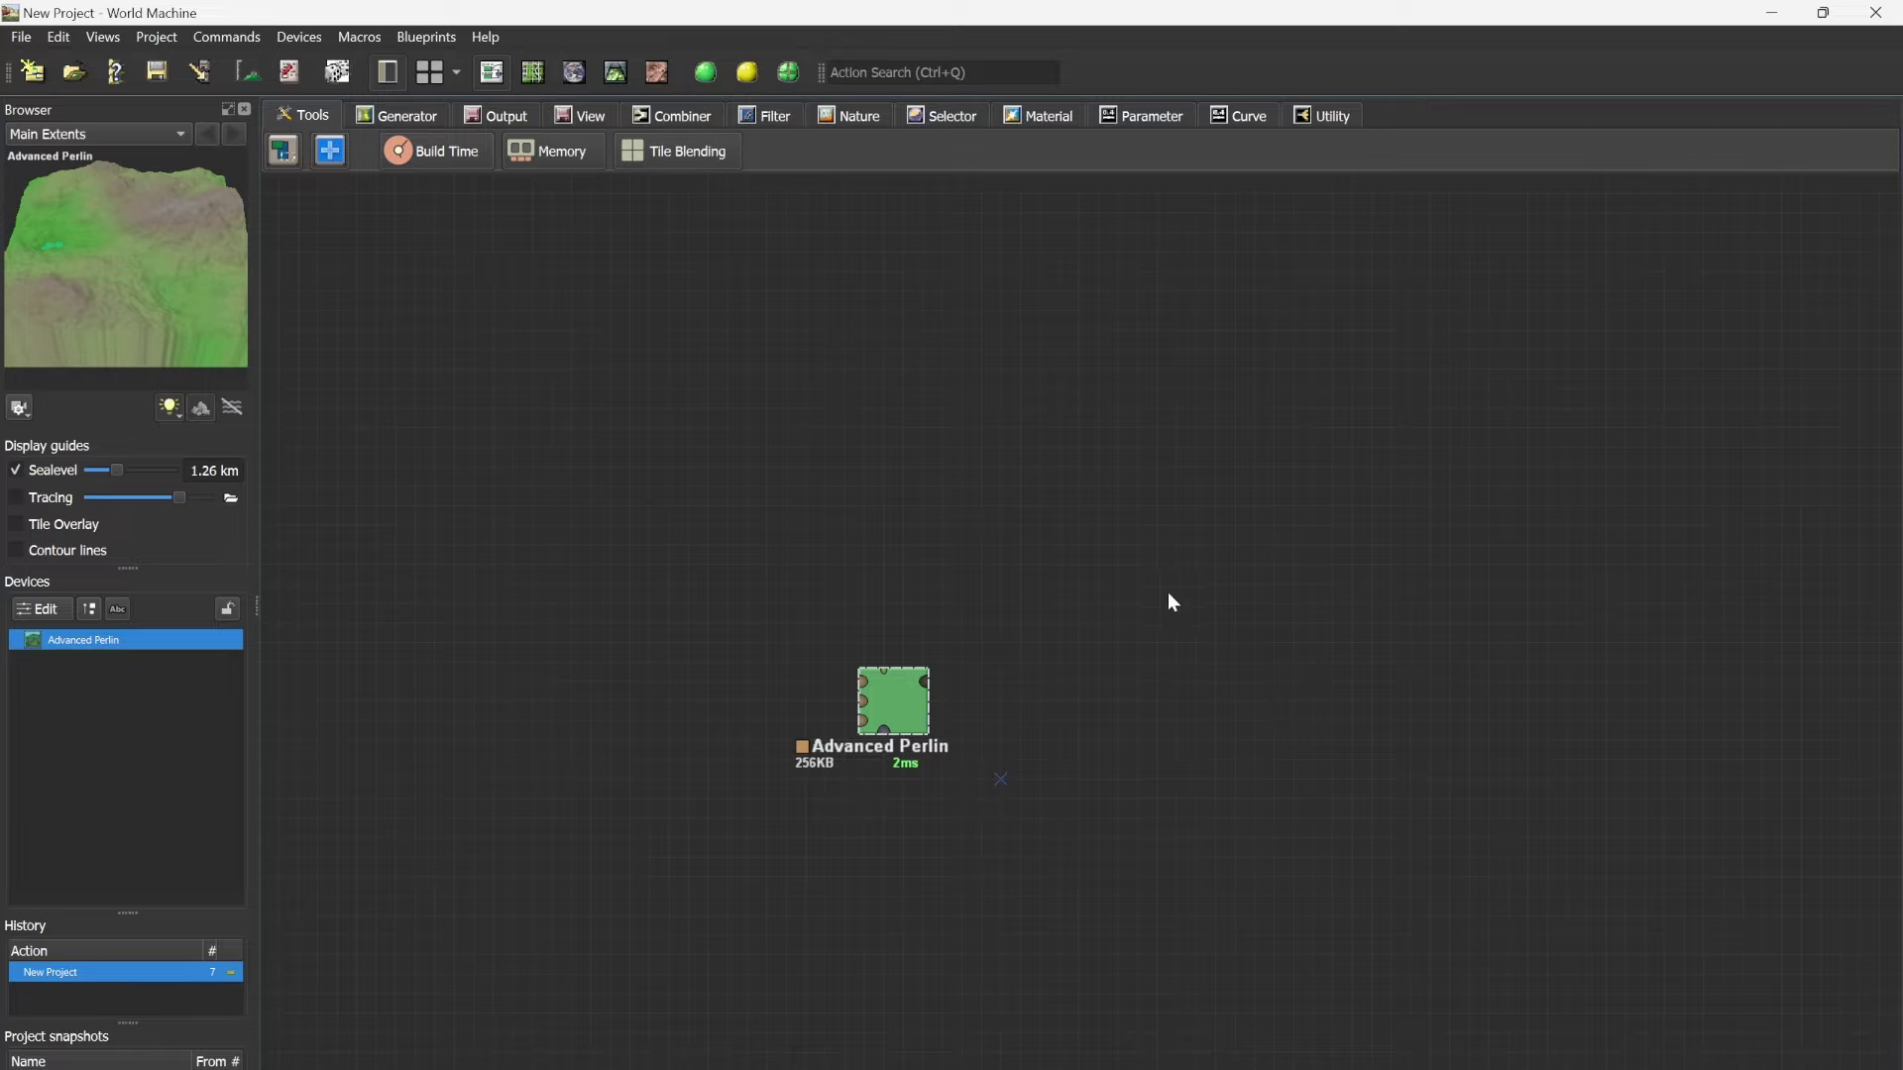
pyautogui.click(159, 38)
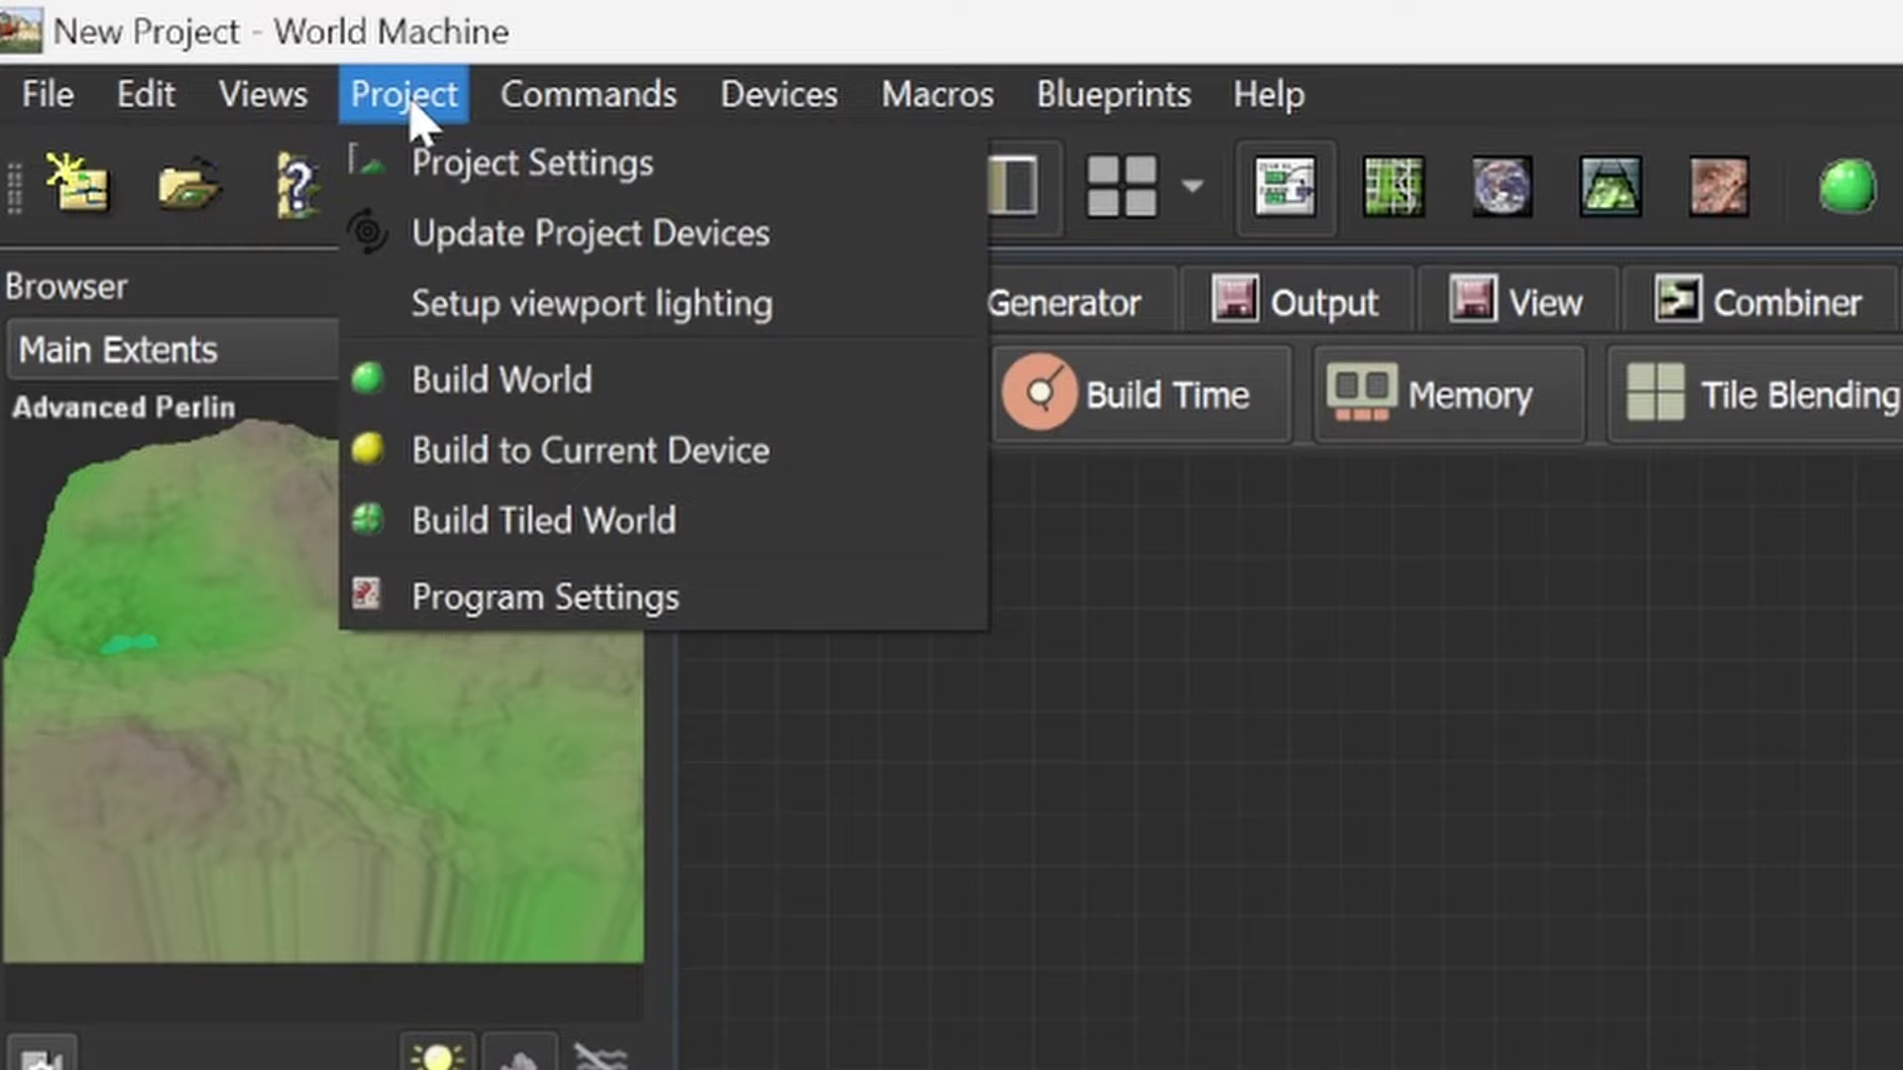
pyautogui.click(510, 166)
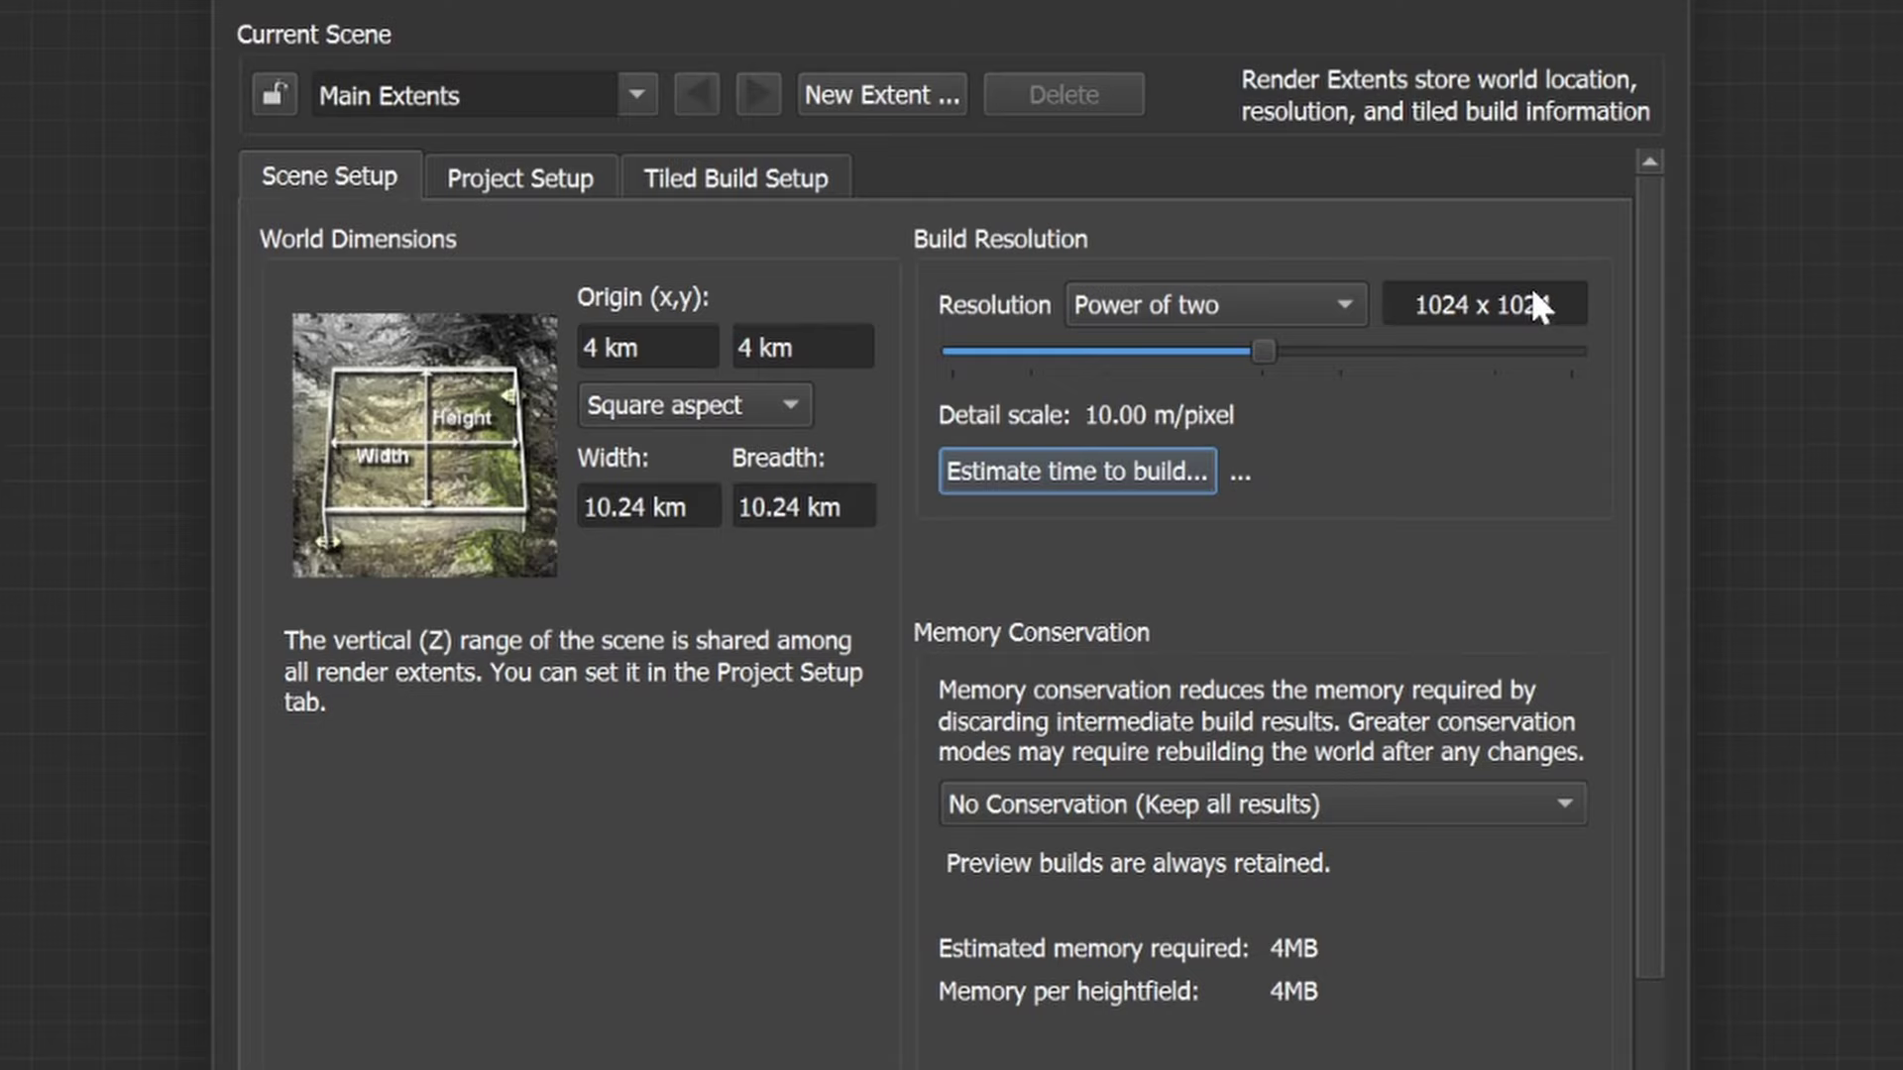
pyautogui.moveTo(649, 508); pyautogui.dragTo(569, 496)
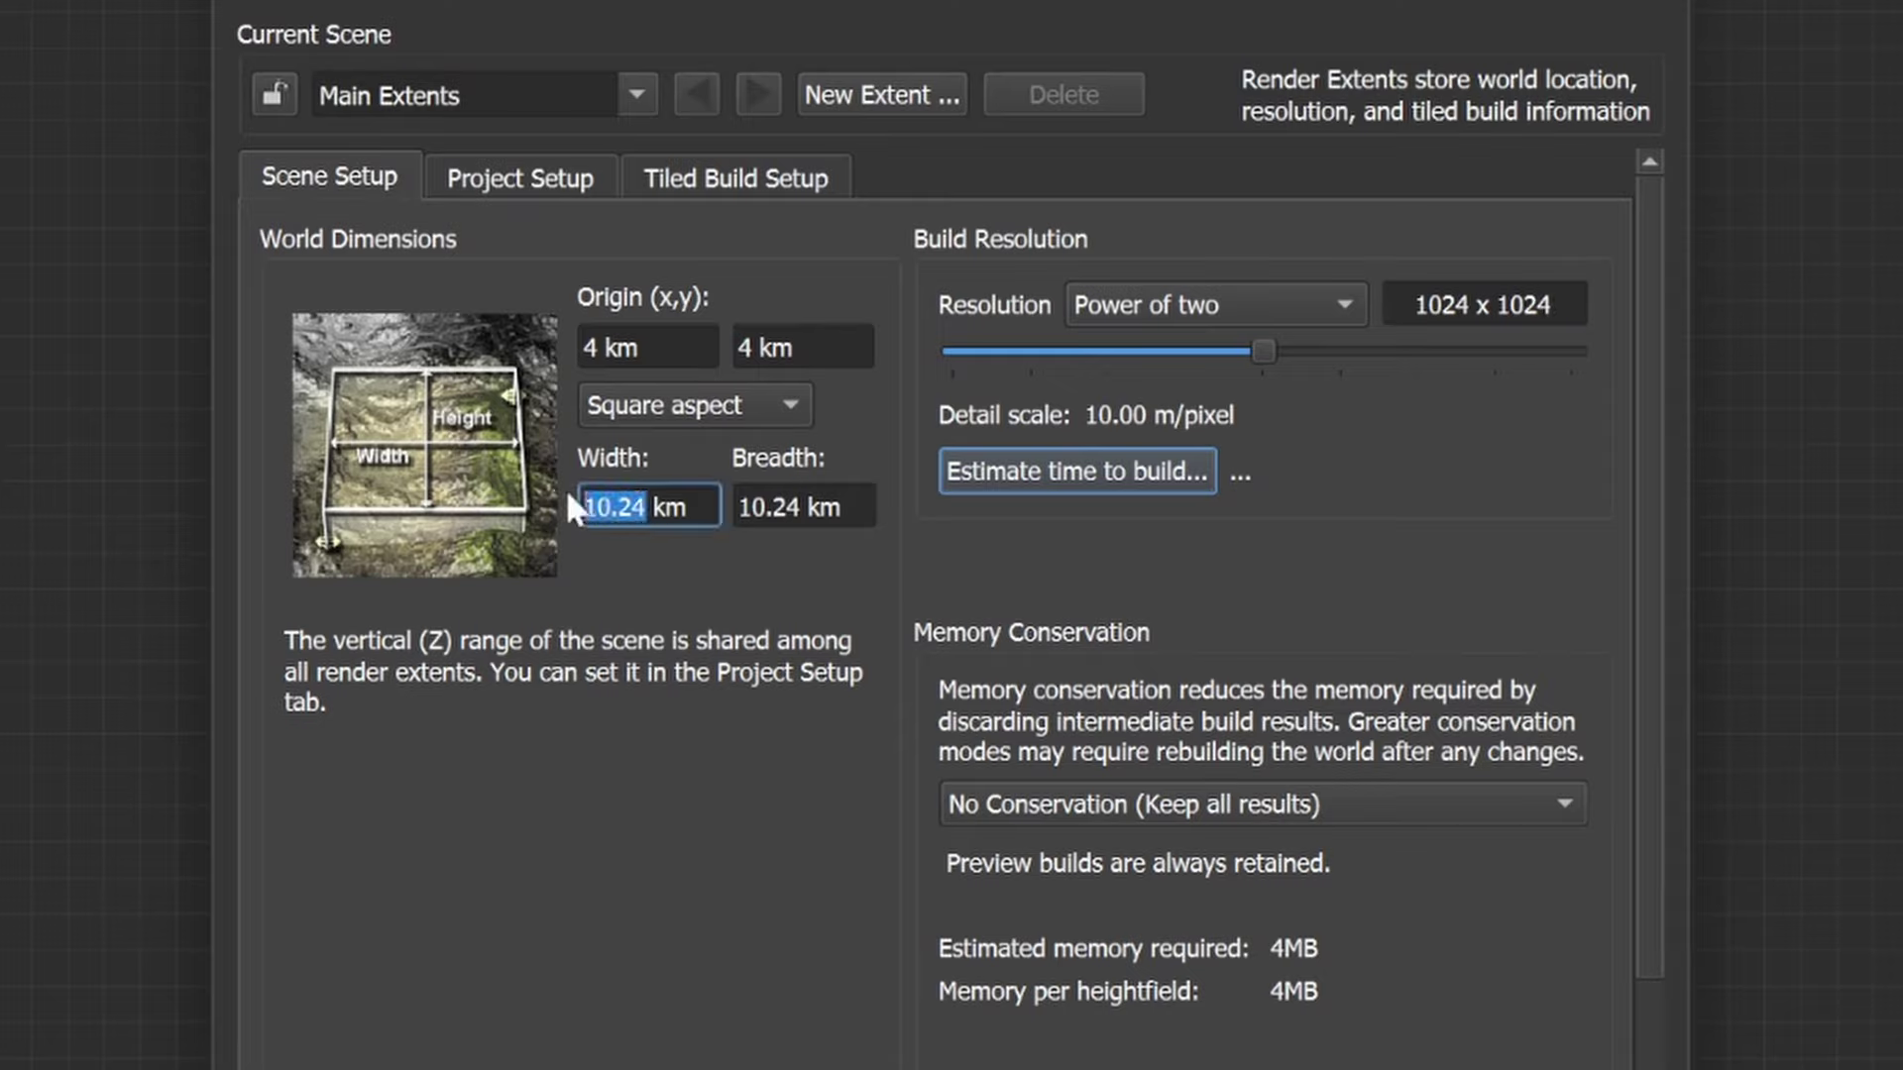
pyautogui.write('20.48')
pyautogui.click(844, 507)
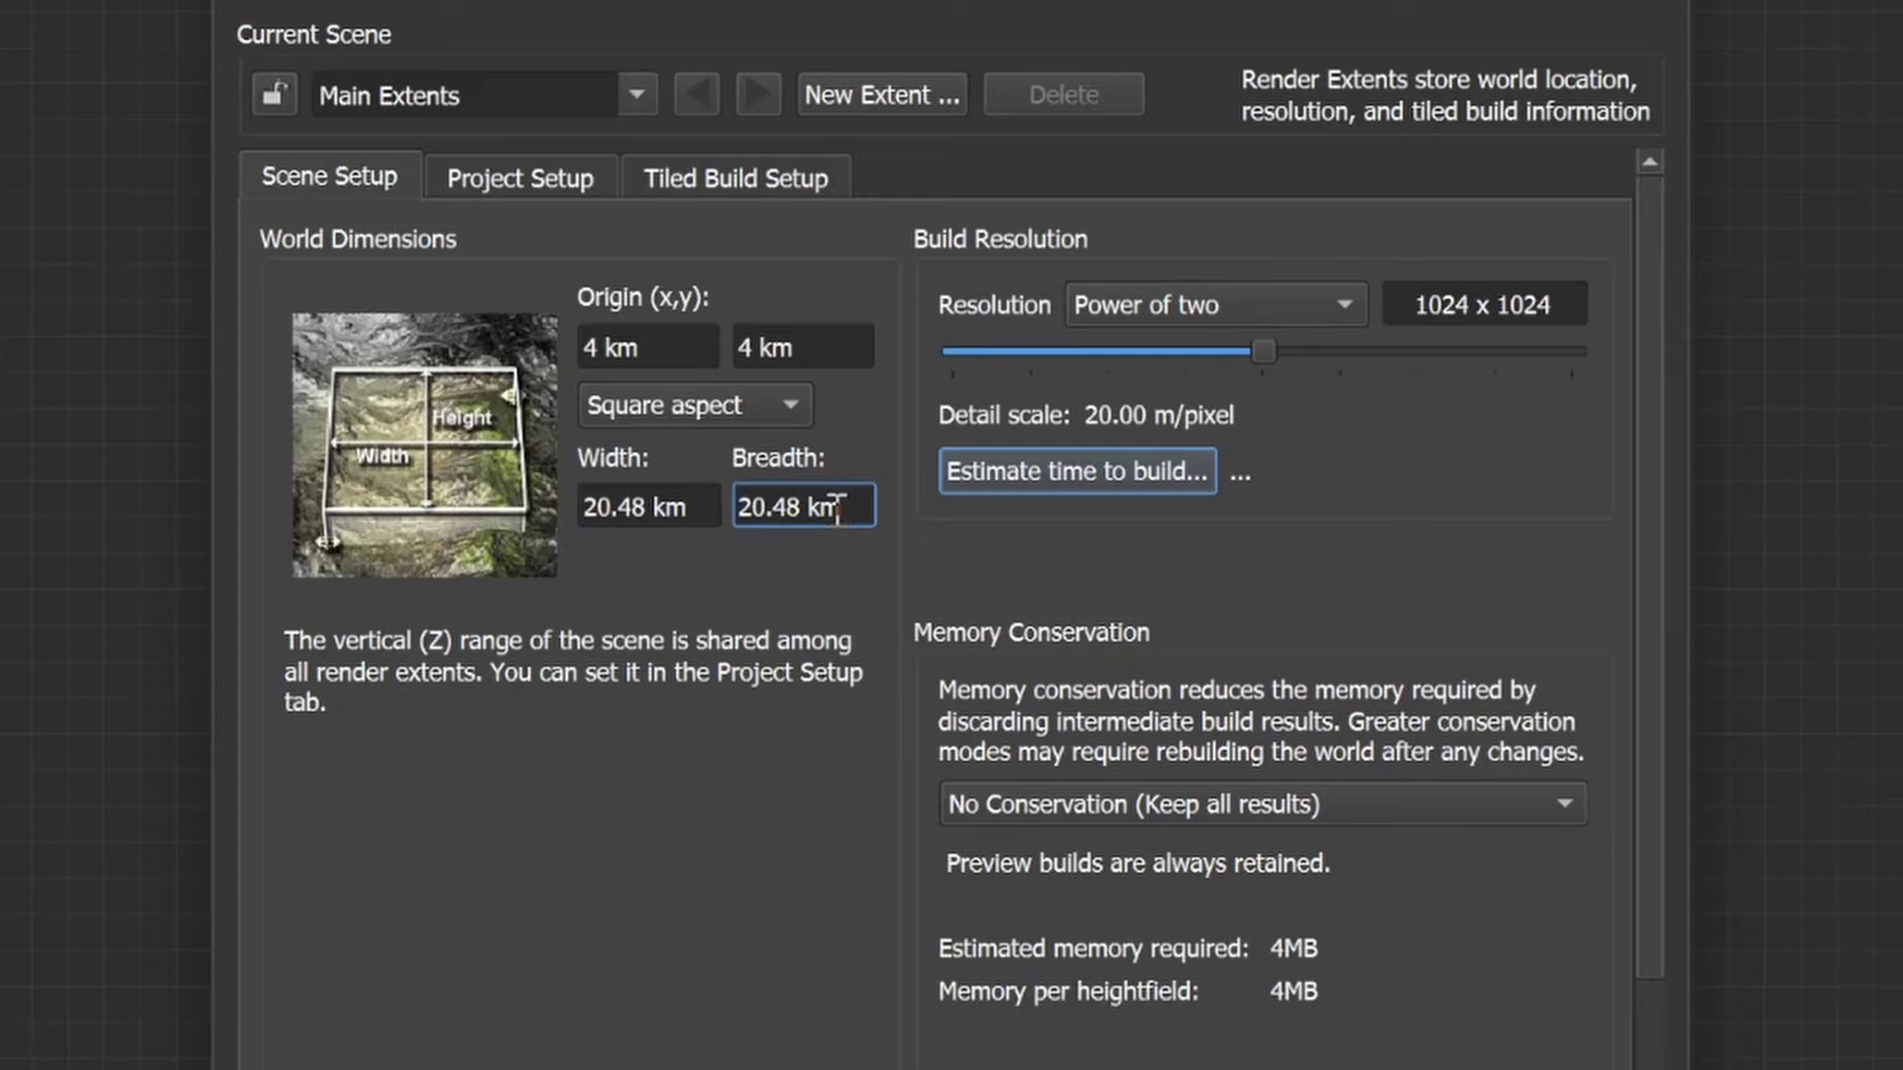
pyautogui.moveTo(1259, 351); pyautogui.dragTo(1324, 353)
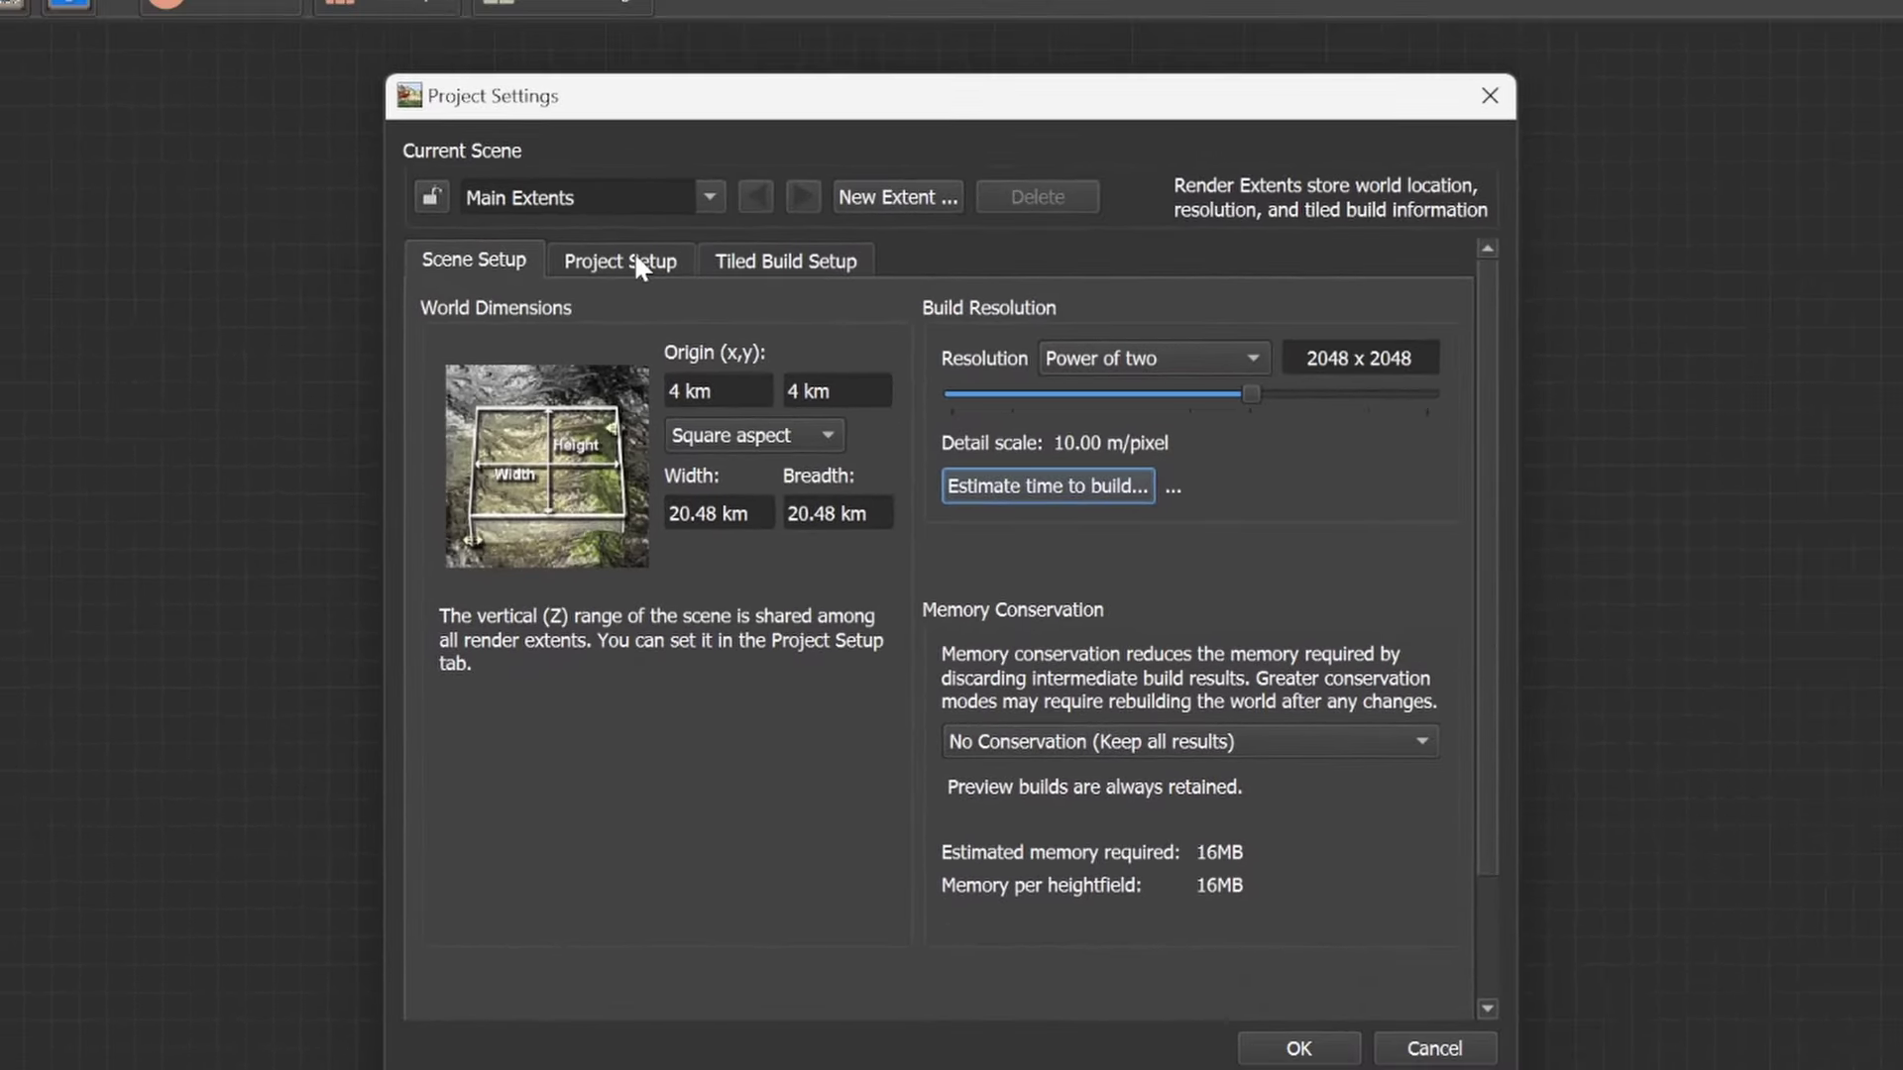
# - Check the project elevation quick scale value in the project setup options
pyautogui.click(634, 260)
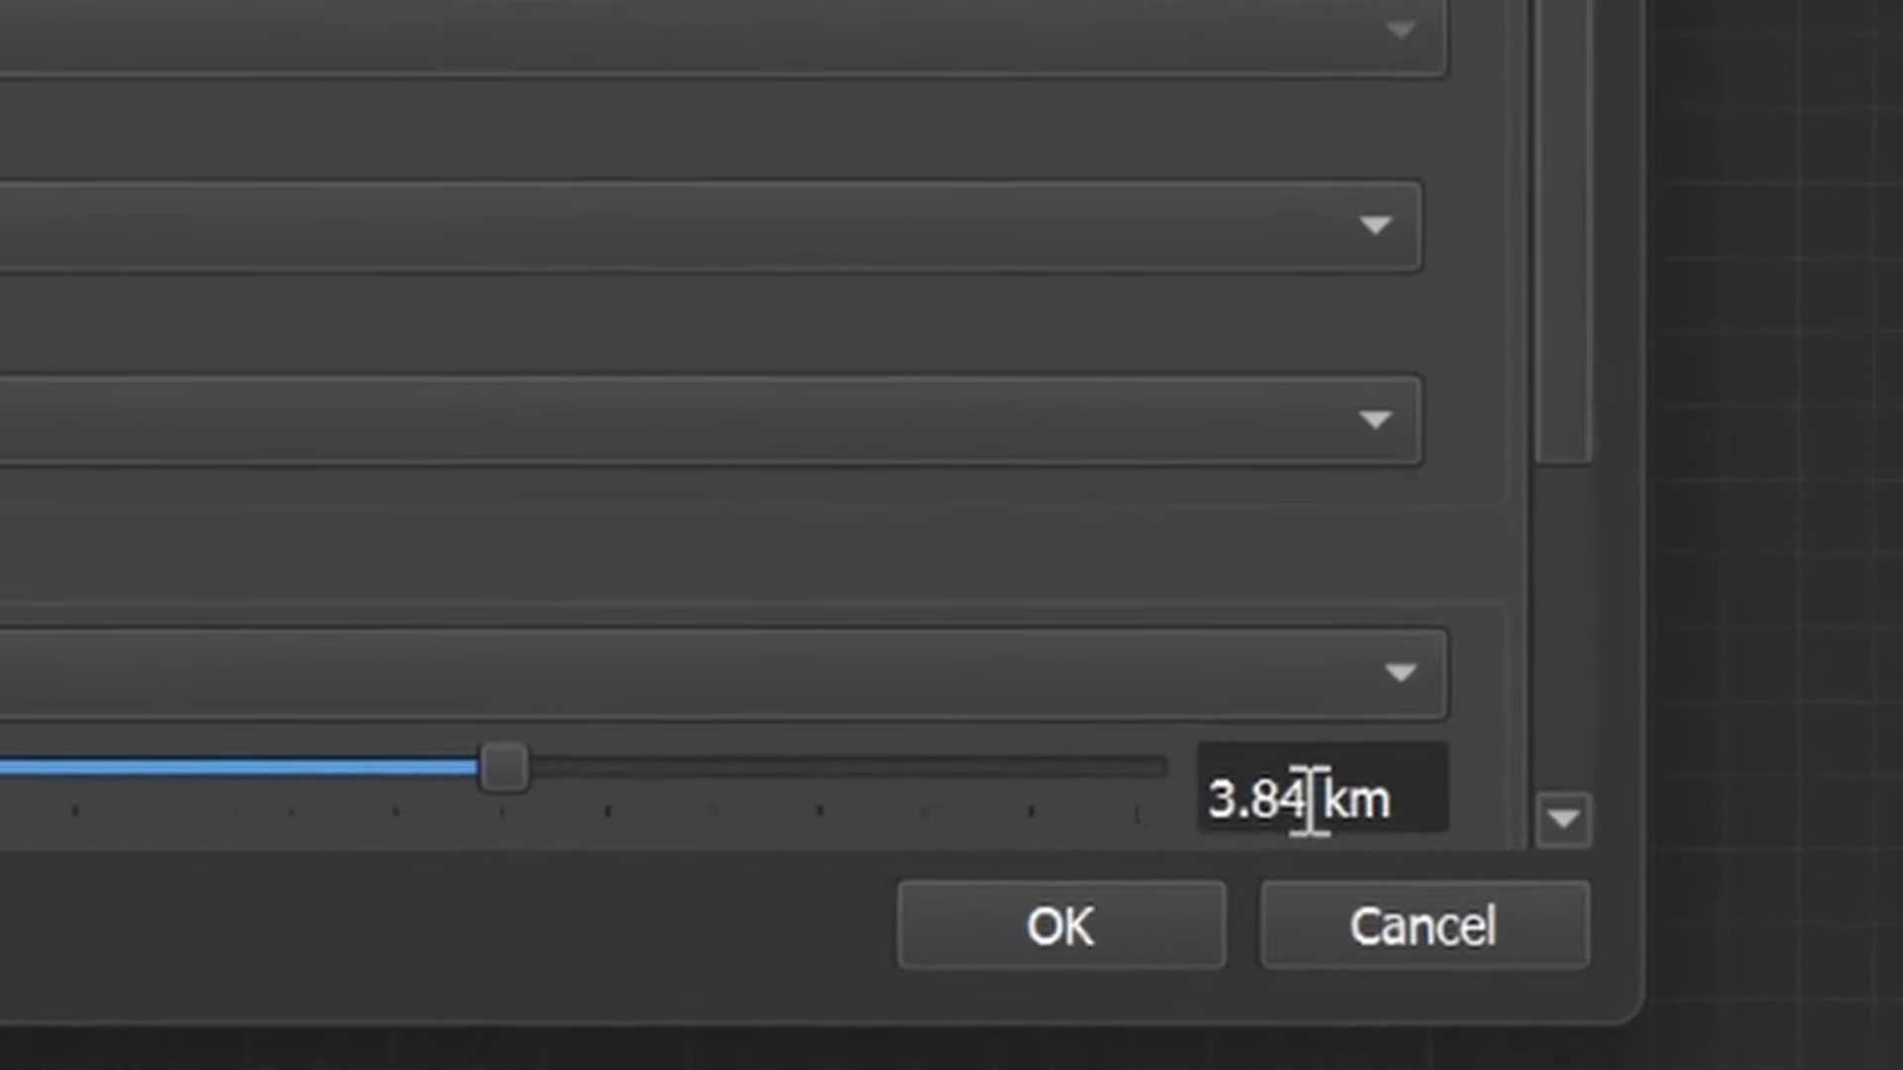
pyautogui.click(1386, 1002)
pyautogui.moveTo(1272, 751); pyautogui.dragTo(1080, 744)
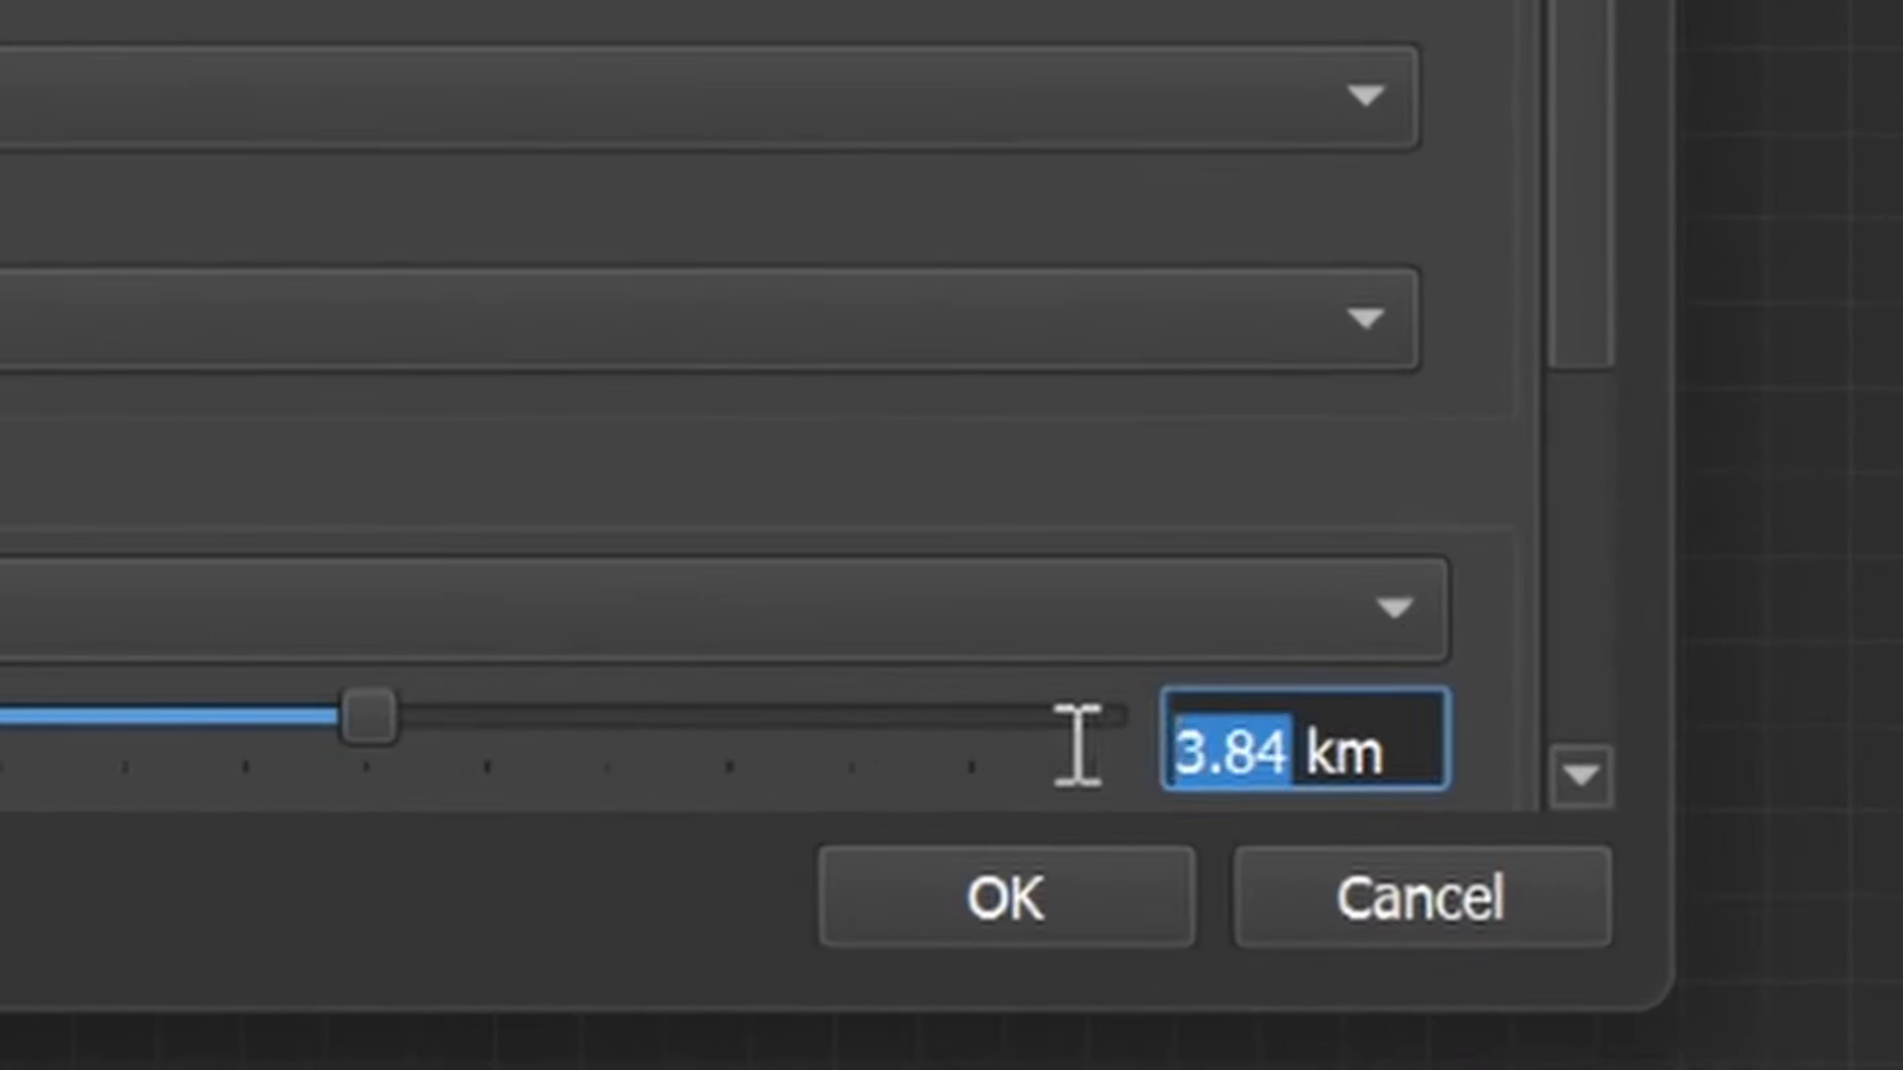
pyautogui.click(1398, 748)
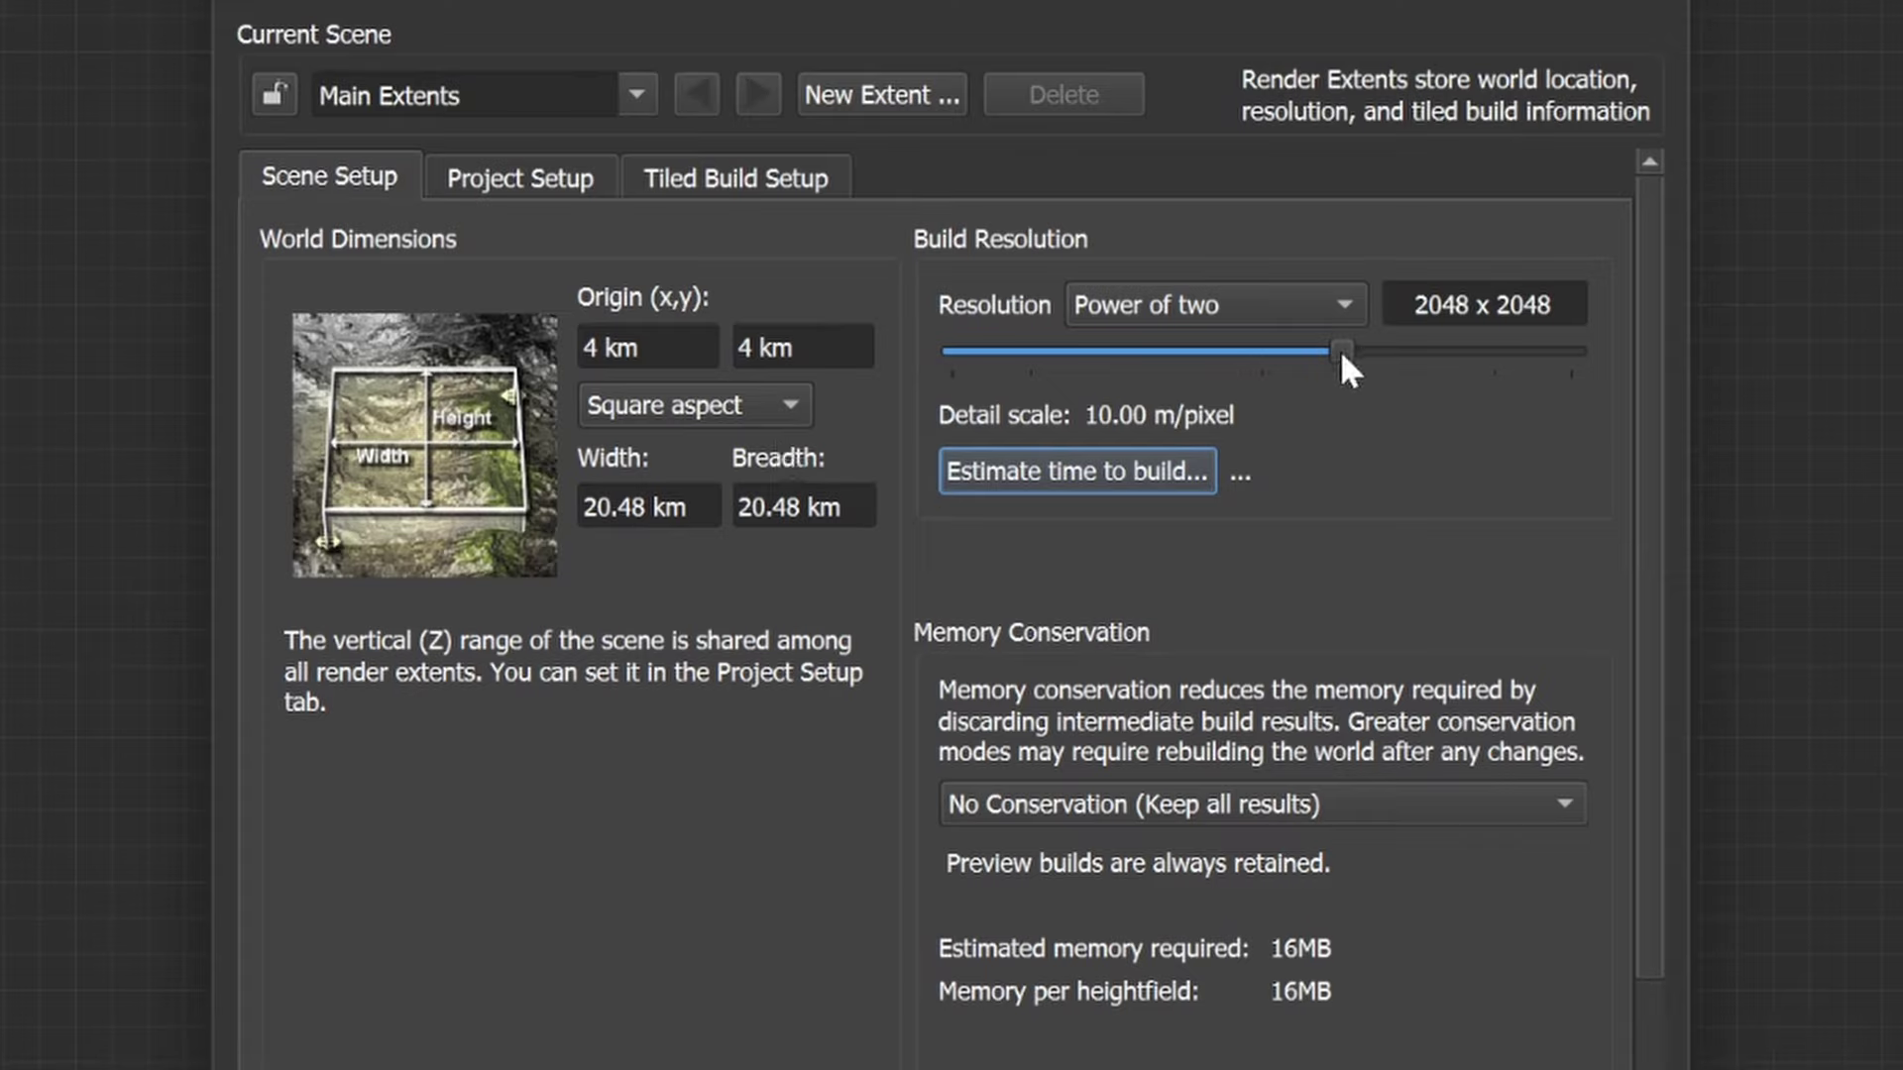
# - Raise the power-of-two build resolution to 4096 x 4096 in the scene setup
pyautogui.moveTo(1342, 356); pyautogui.dragTo(1411, 357)
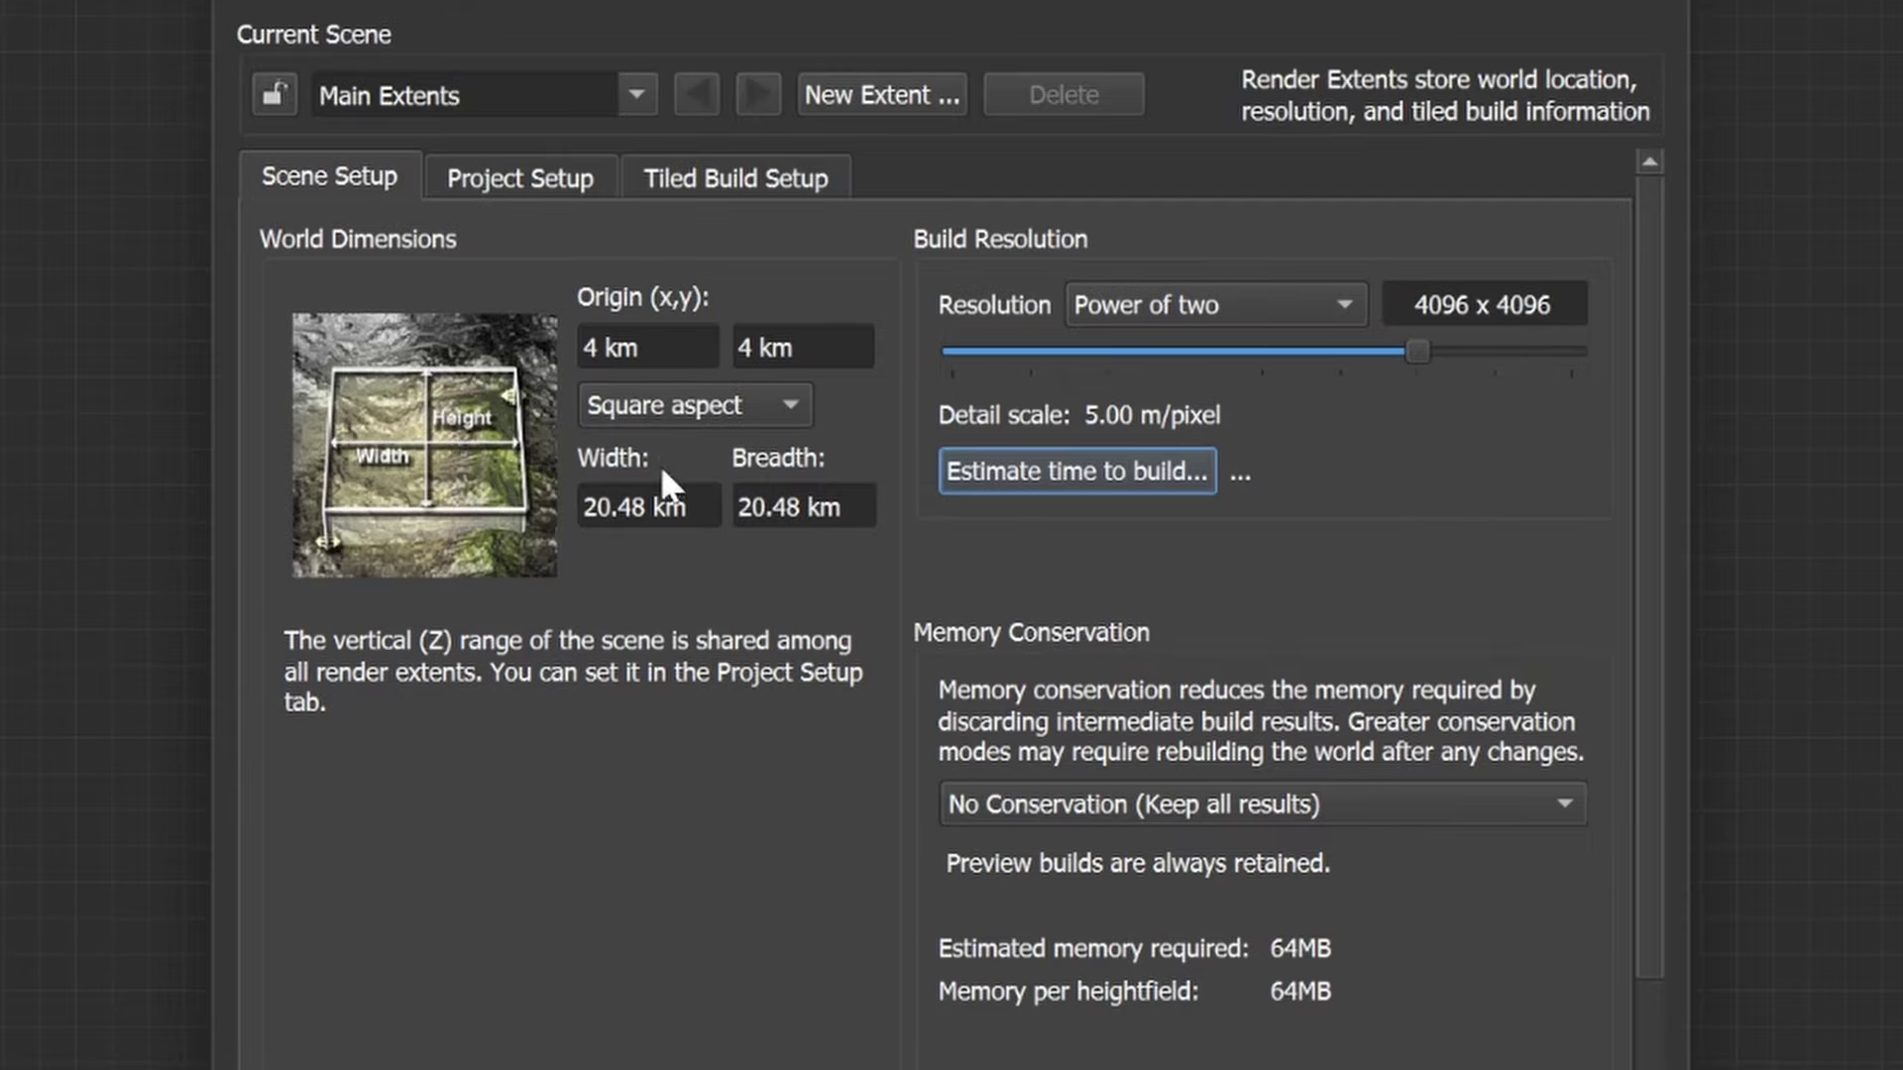
pyautogui.doubleClick(620, 507)
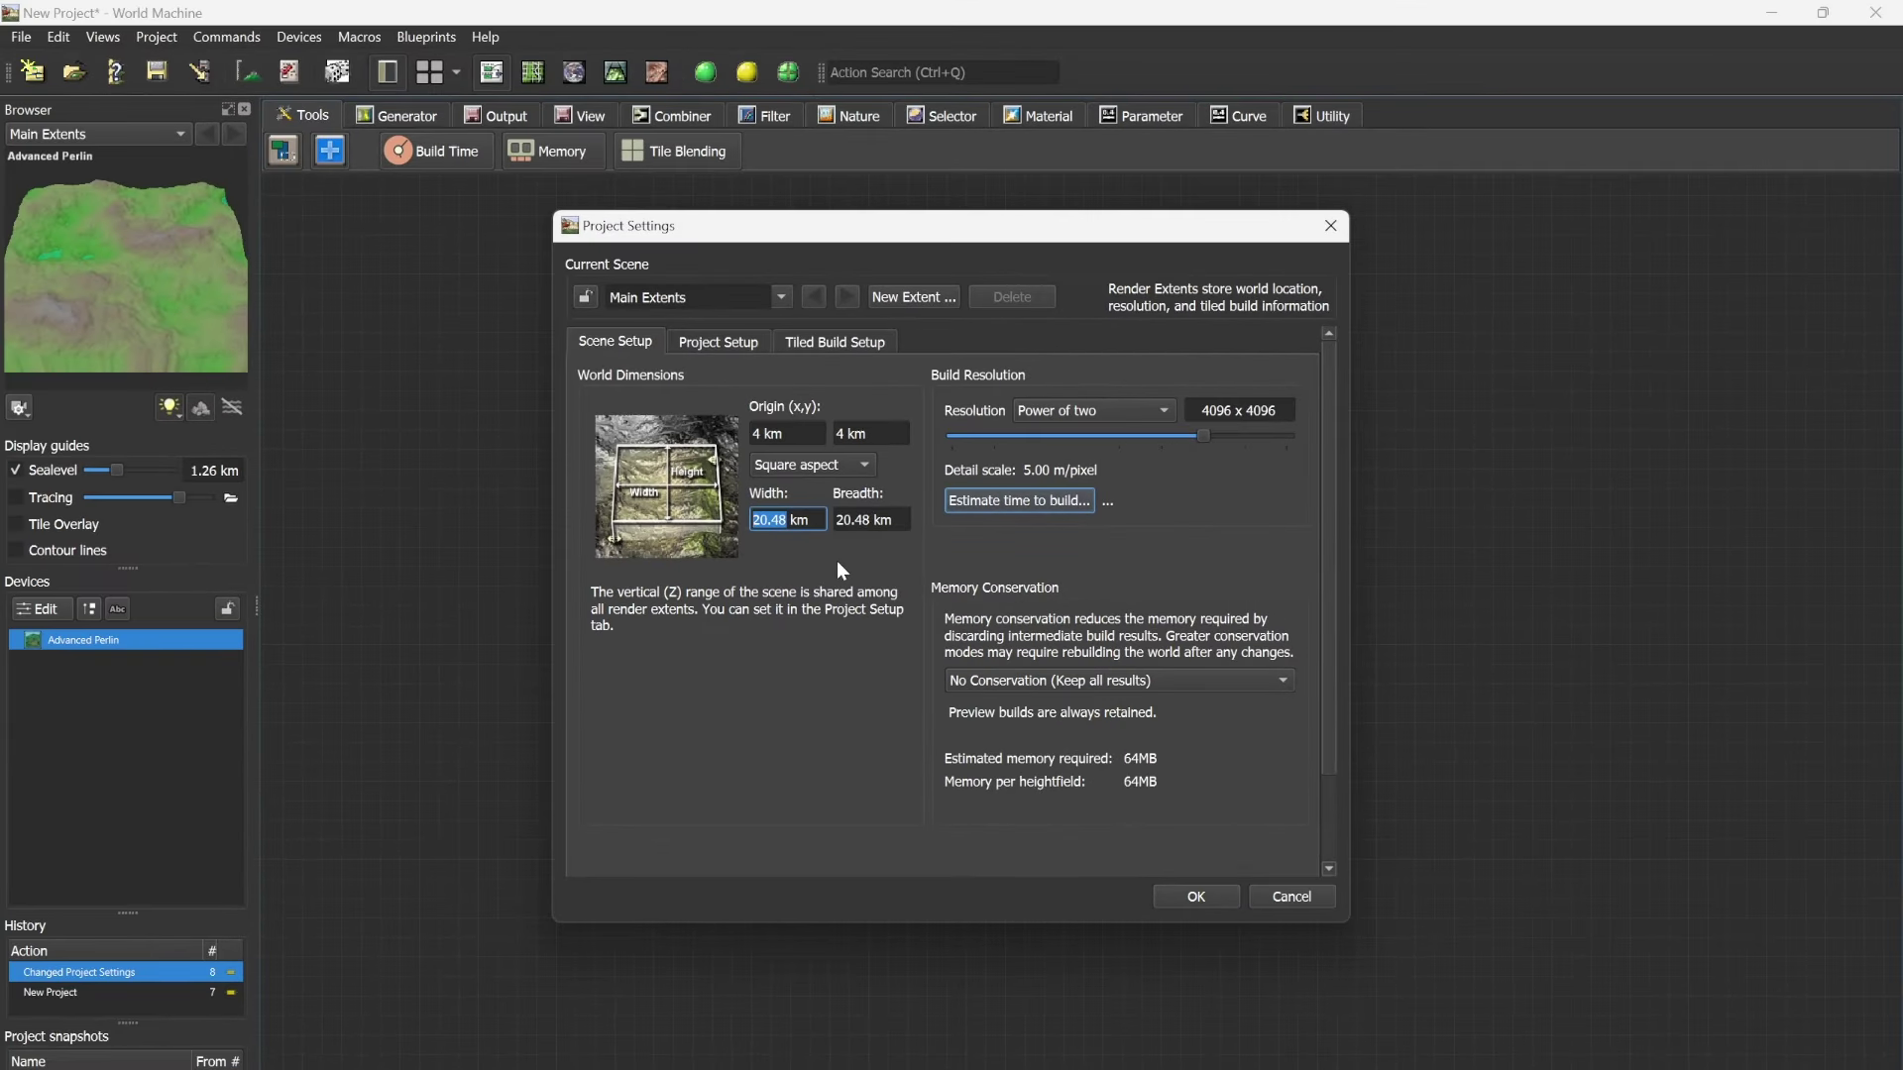
pyautogui.click(837, 561)
# - Switch to Calculator and compute 3000 ÷ 128 and 24 × 128 to find a world size divisible by 128
pyautogui.press('super')
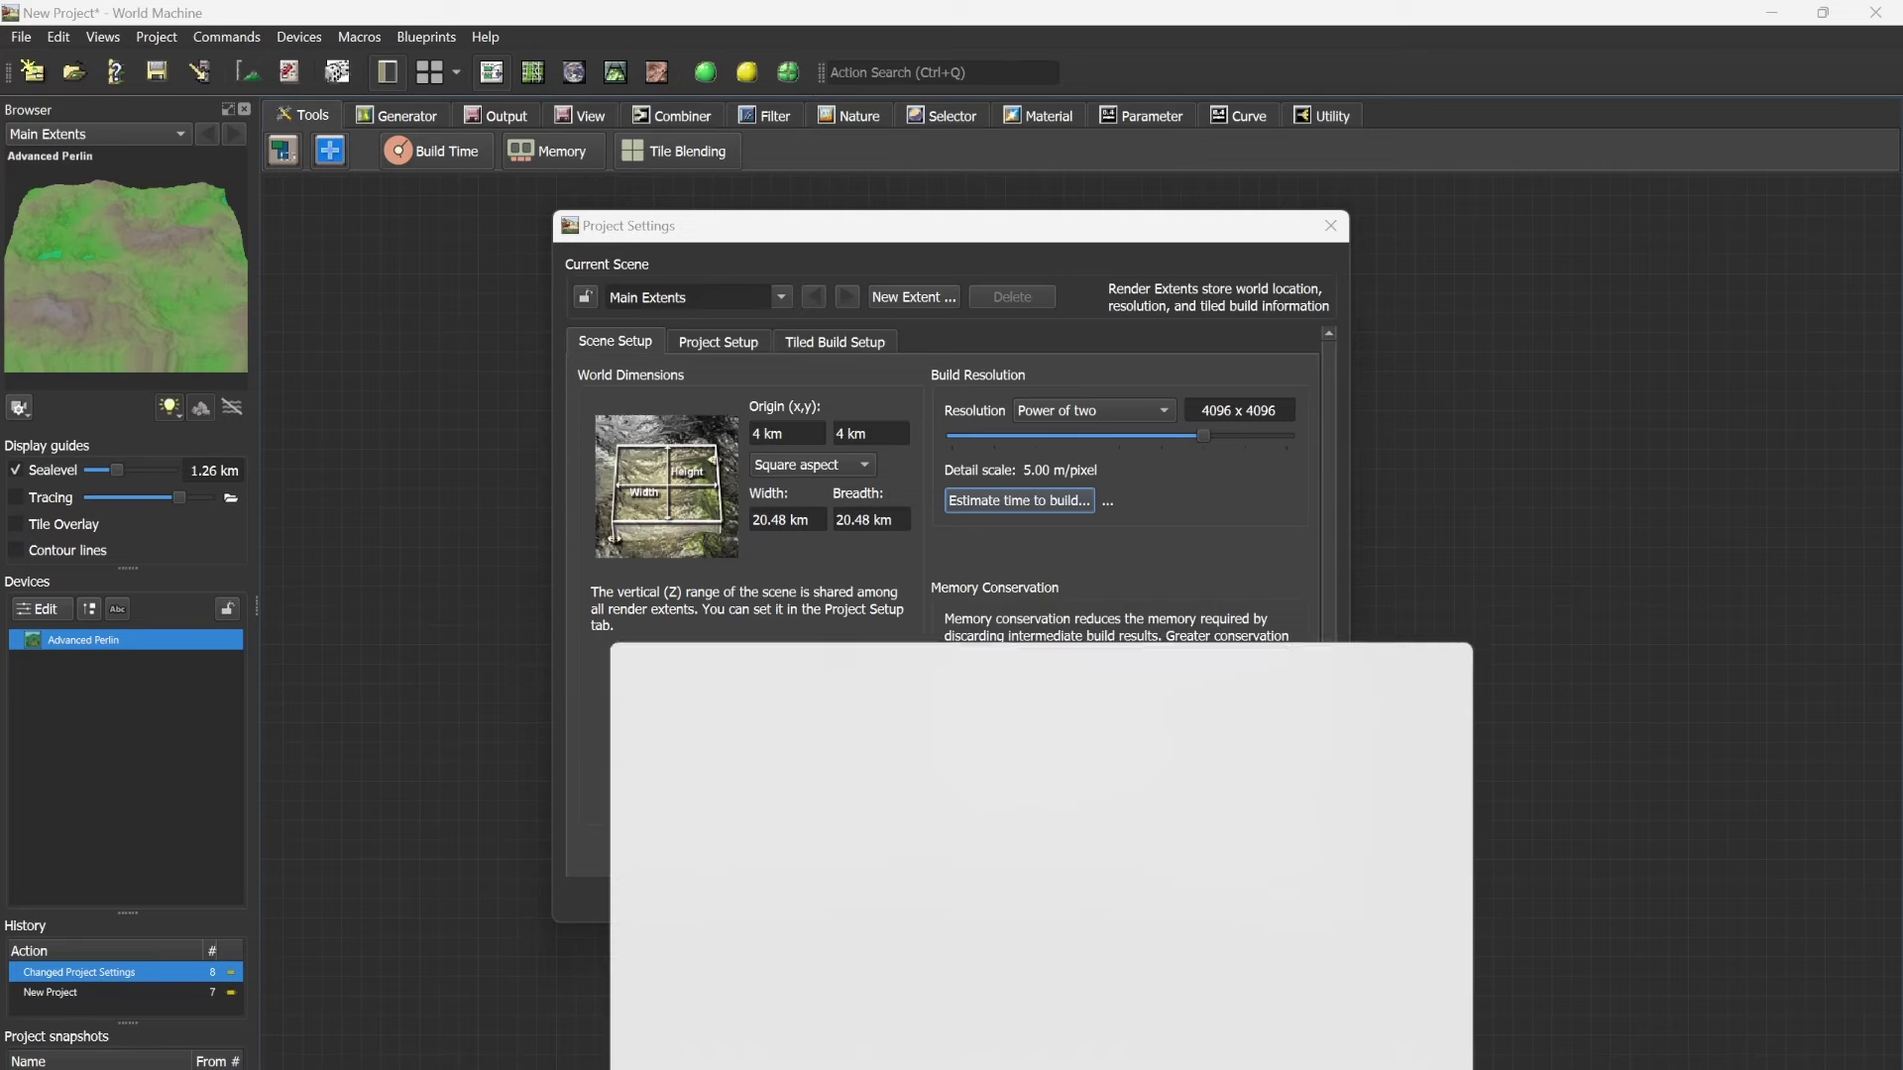
pyautogui.write('calc')
pyautogui.press('Return')
pyautogui.write('3000/128')
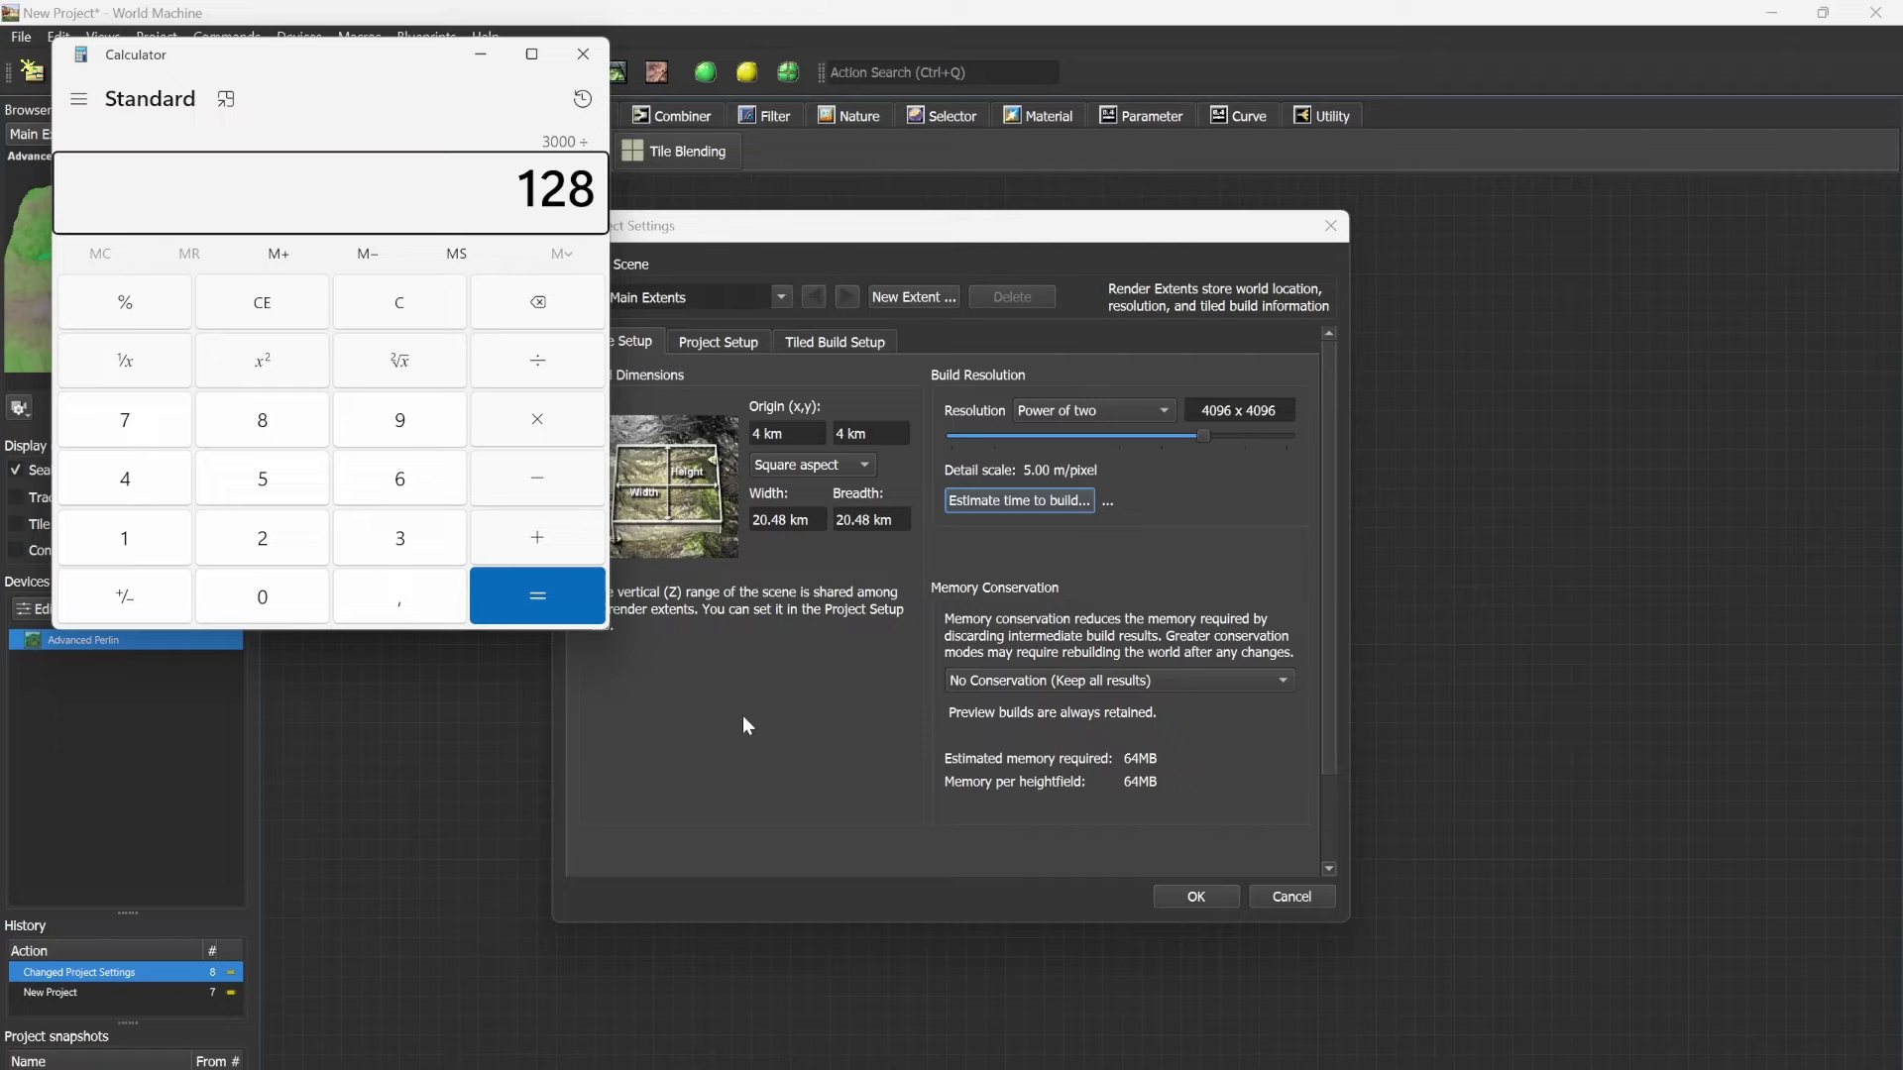
pyautogui.press('Return')
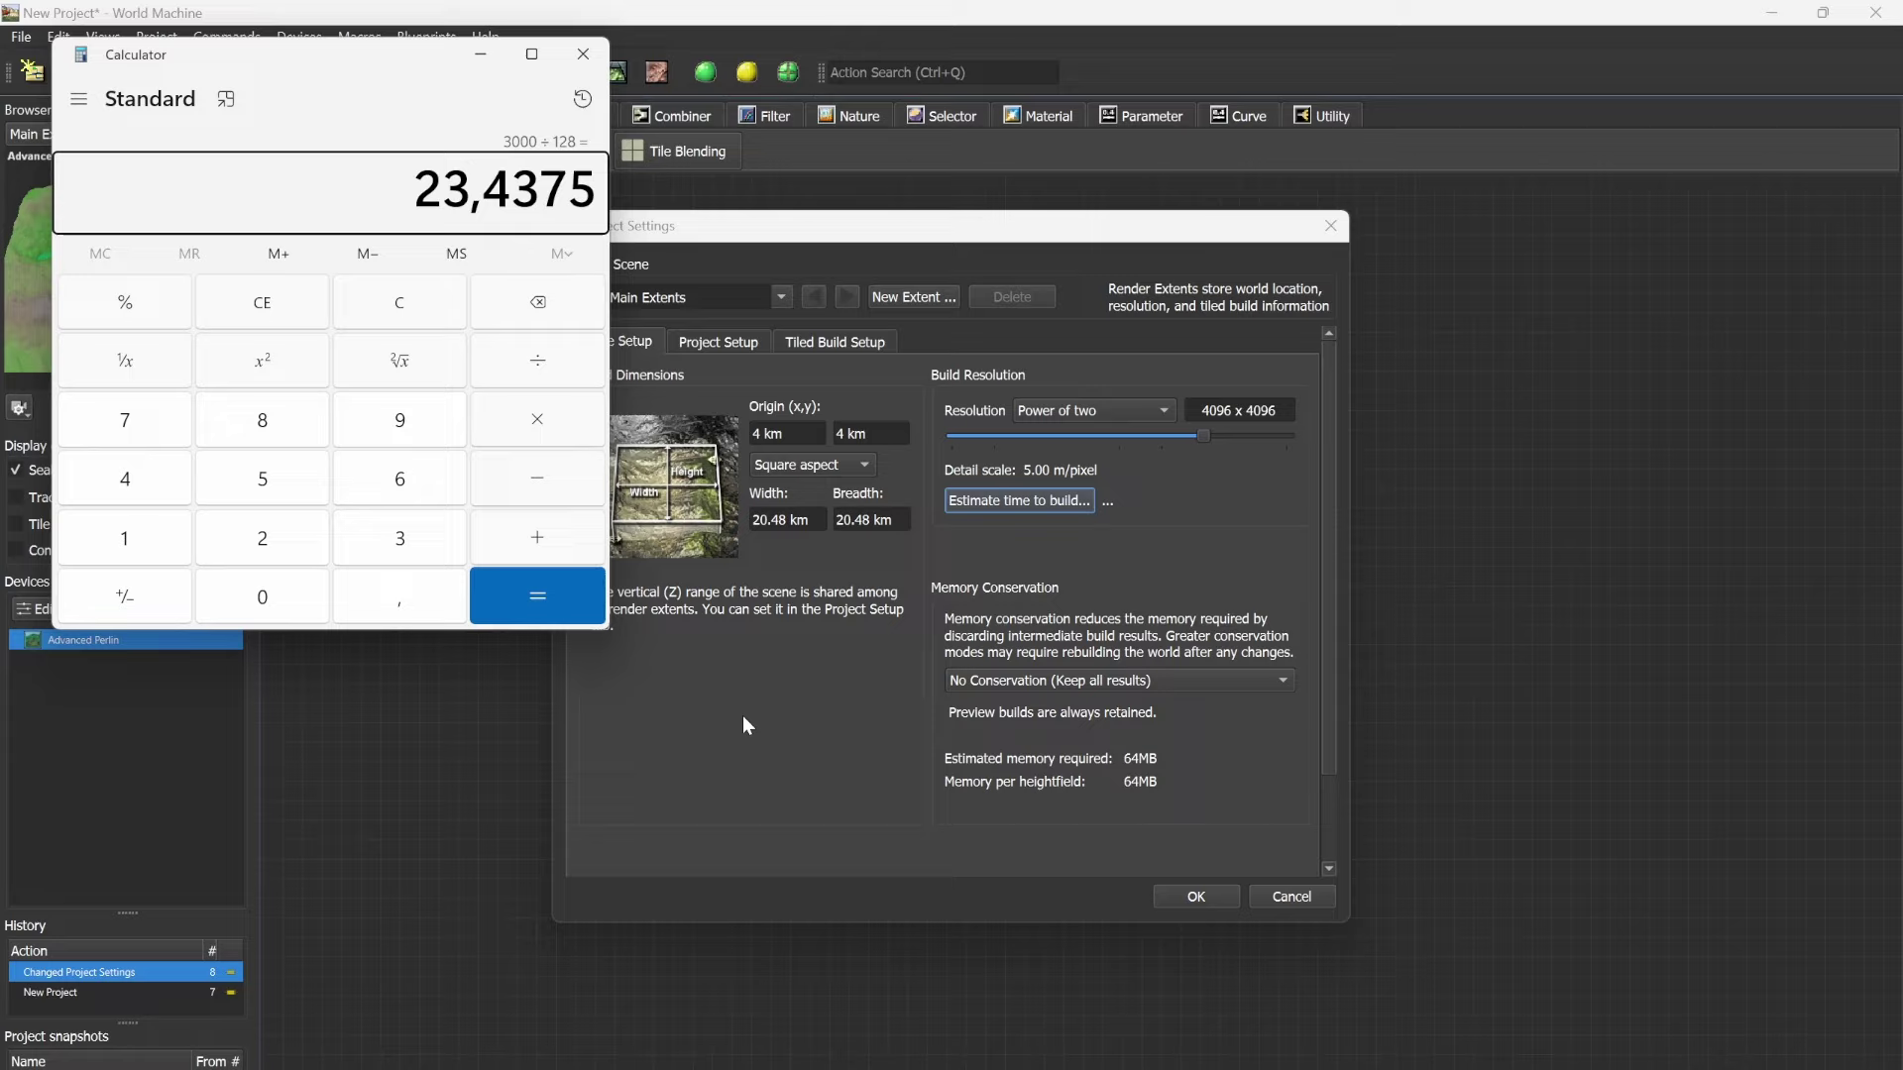
pyautogui.write('24*1')
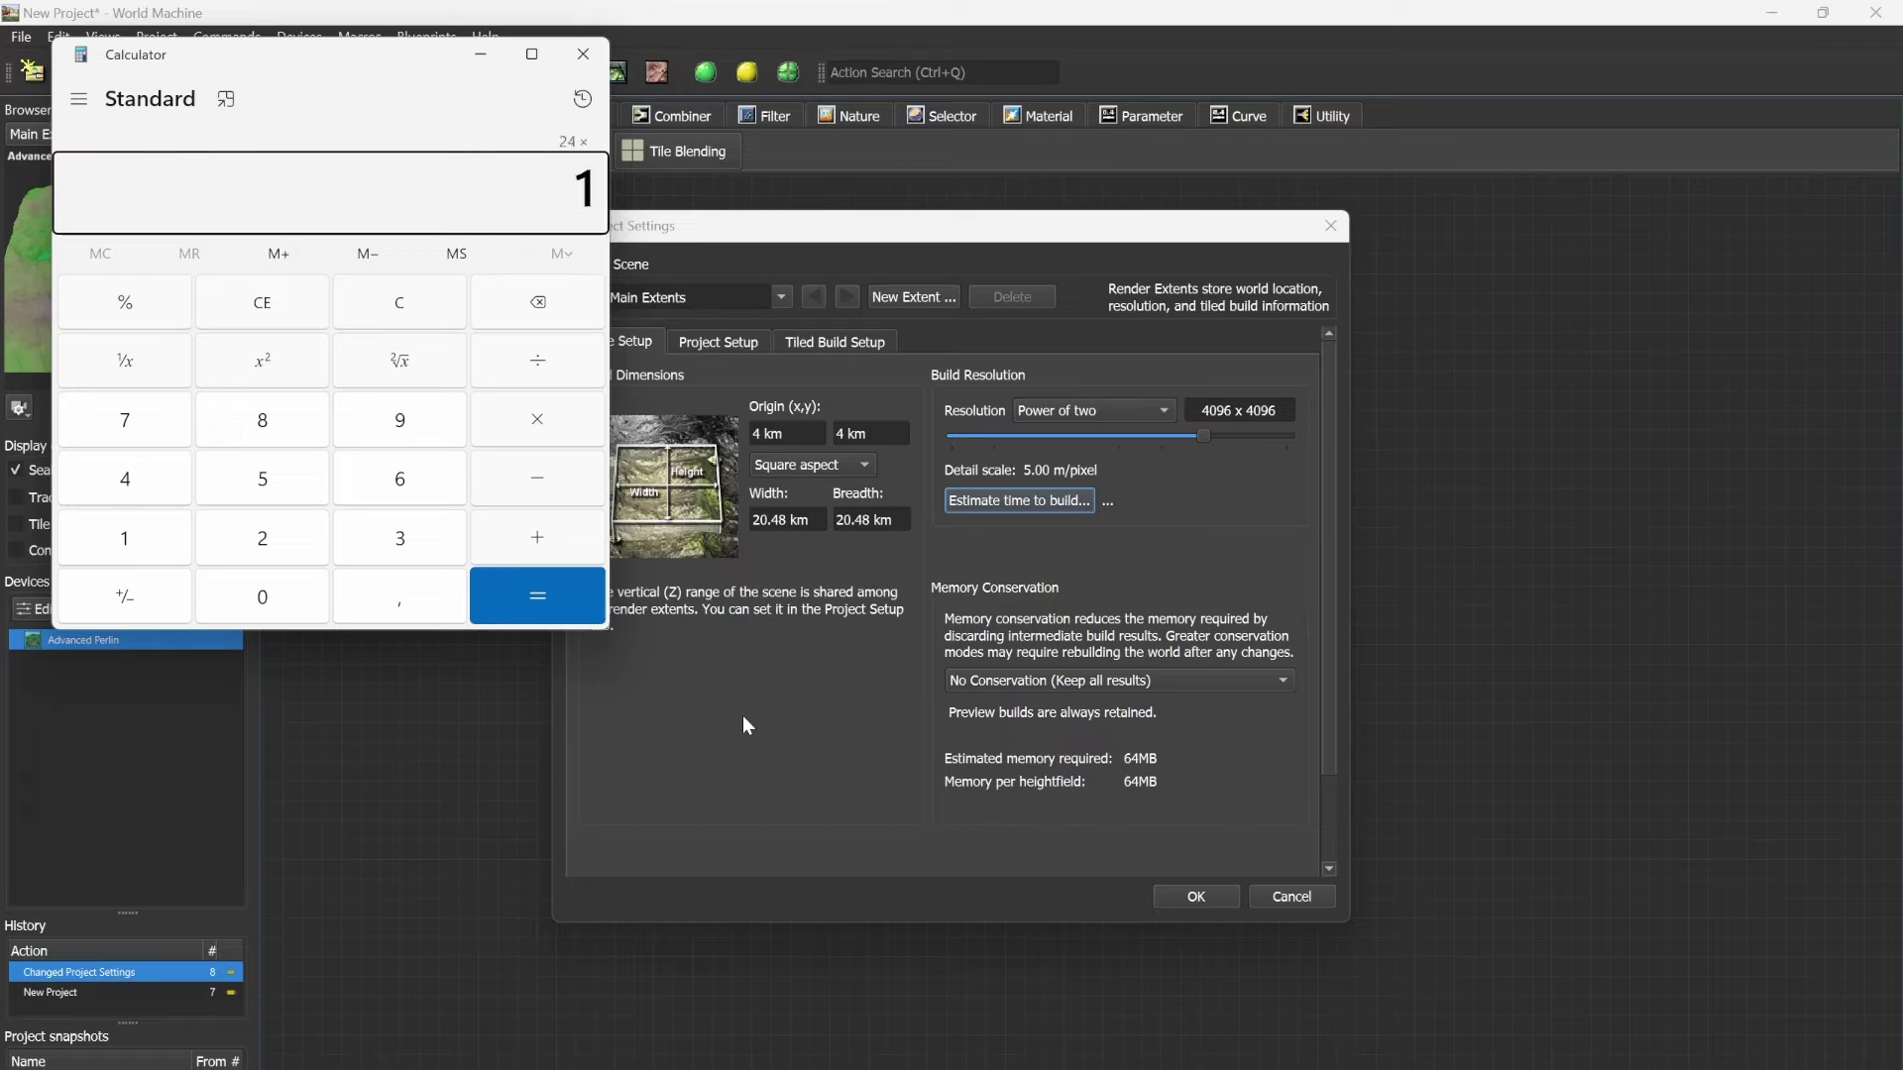
pyautogui.write('28')
pyautogui.press('Return')
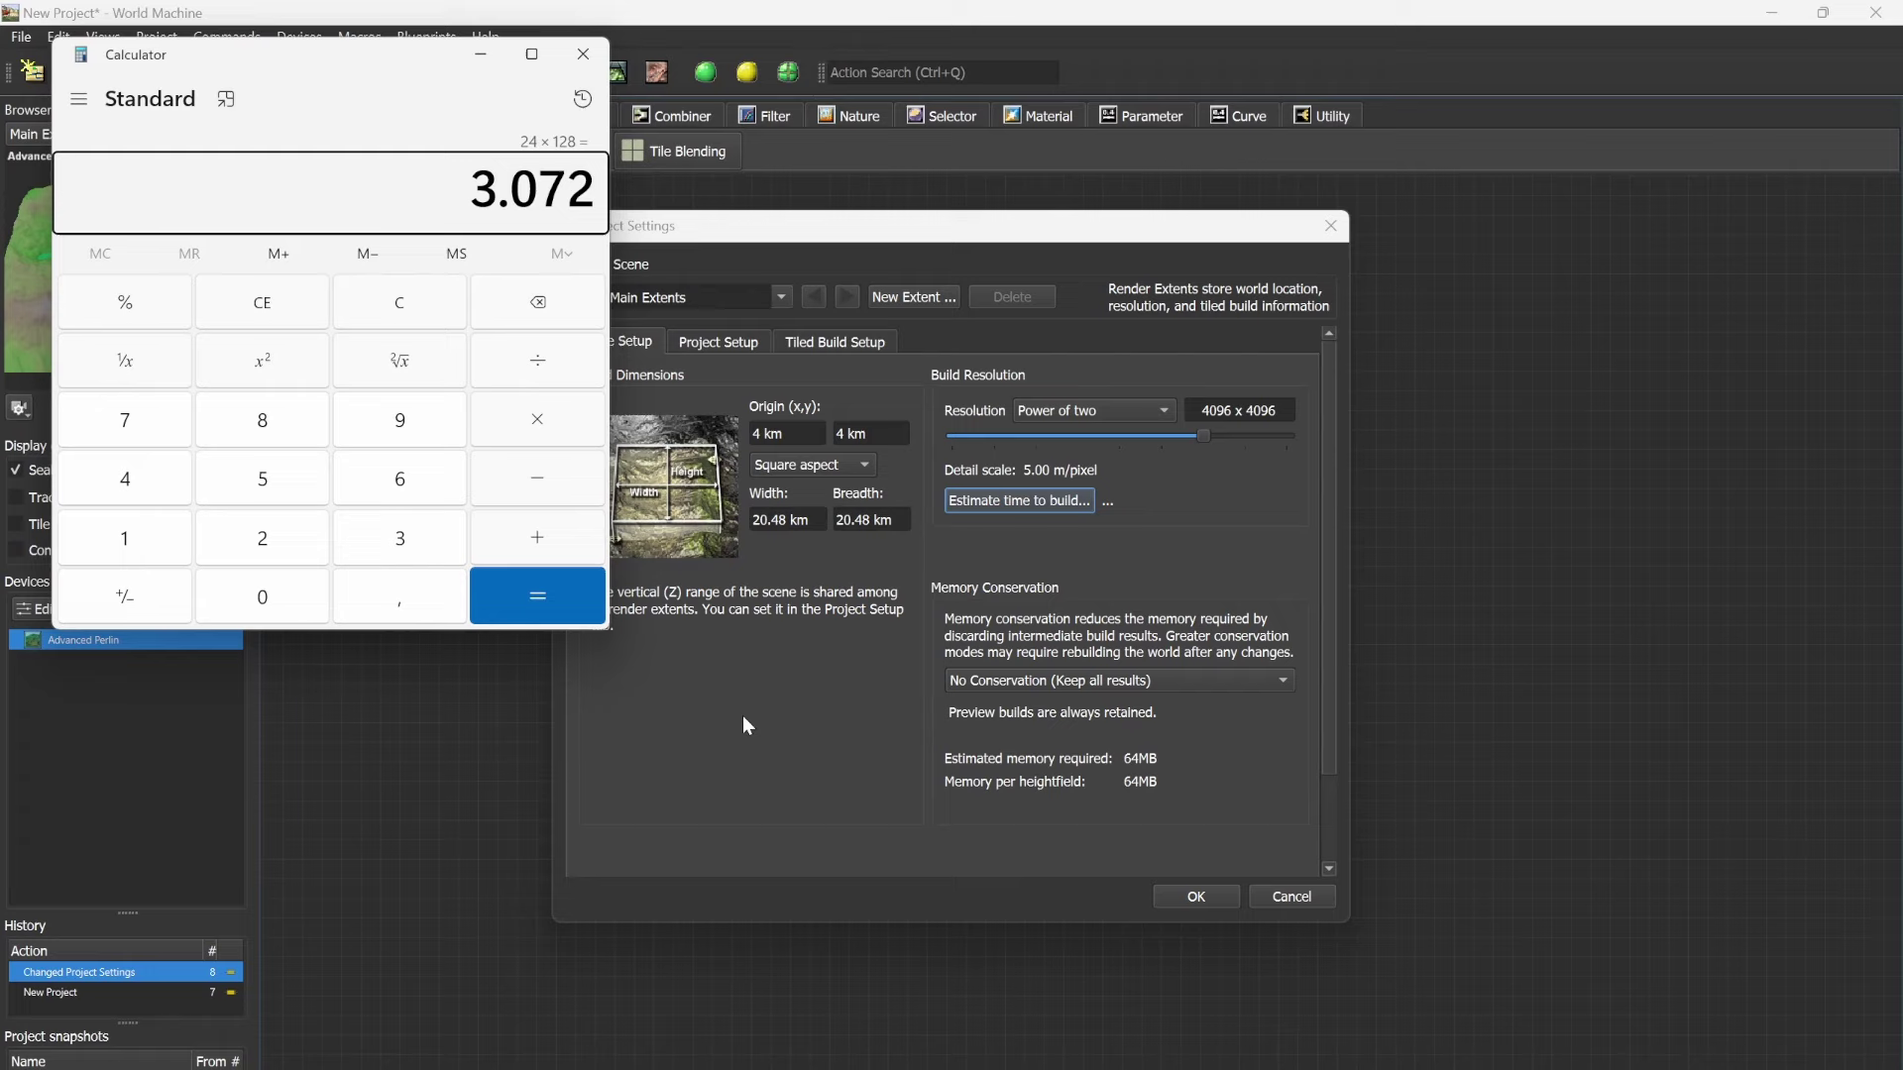
# - Set the square world width and breadth to 30.72 km in the project settings
pyautogui.doubleClick(788, 520)
pyautogui.write('30.7')
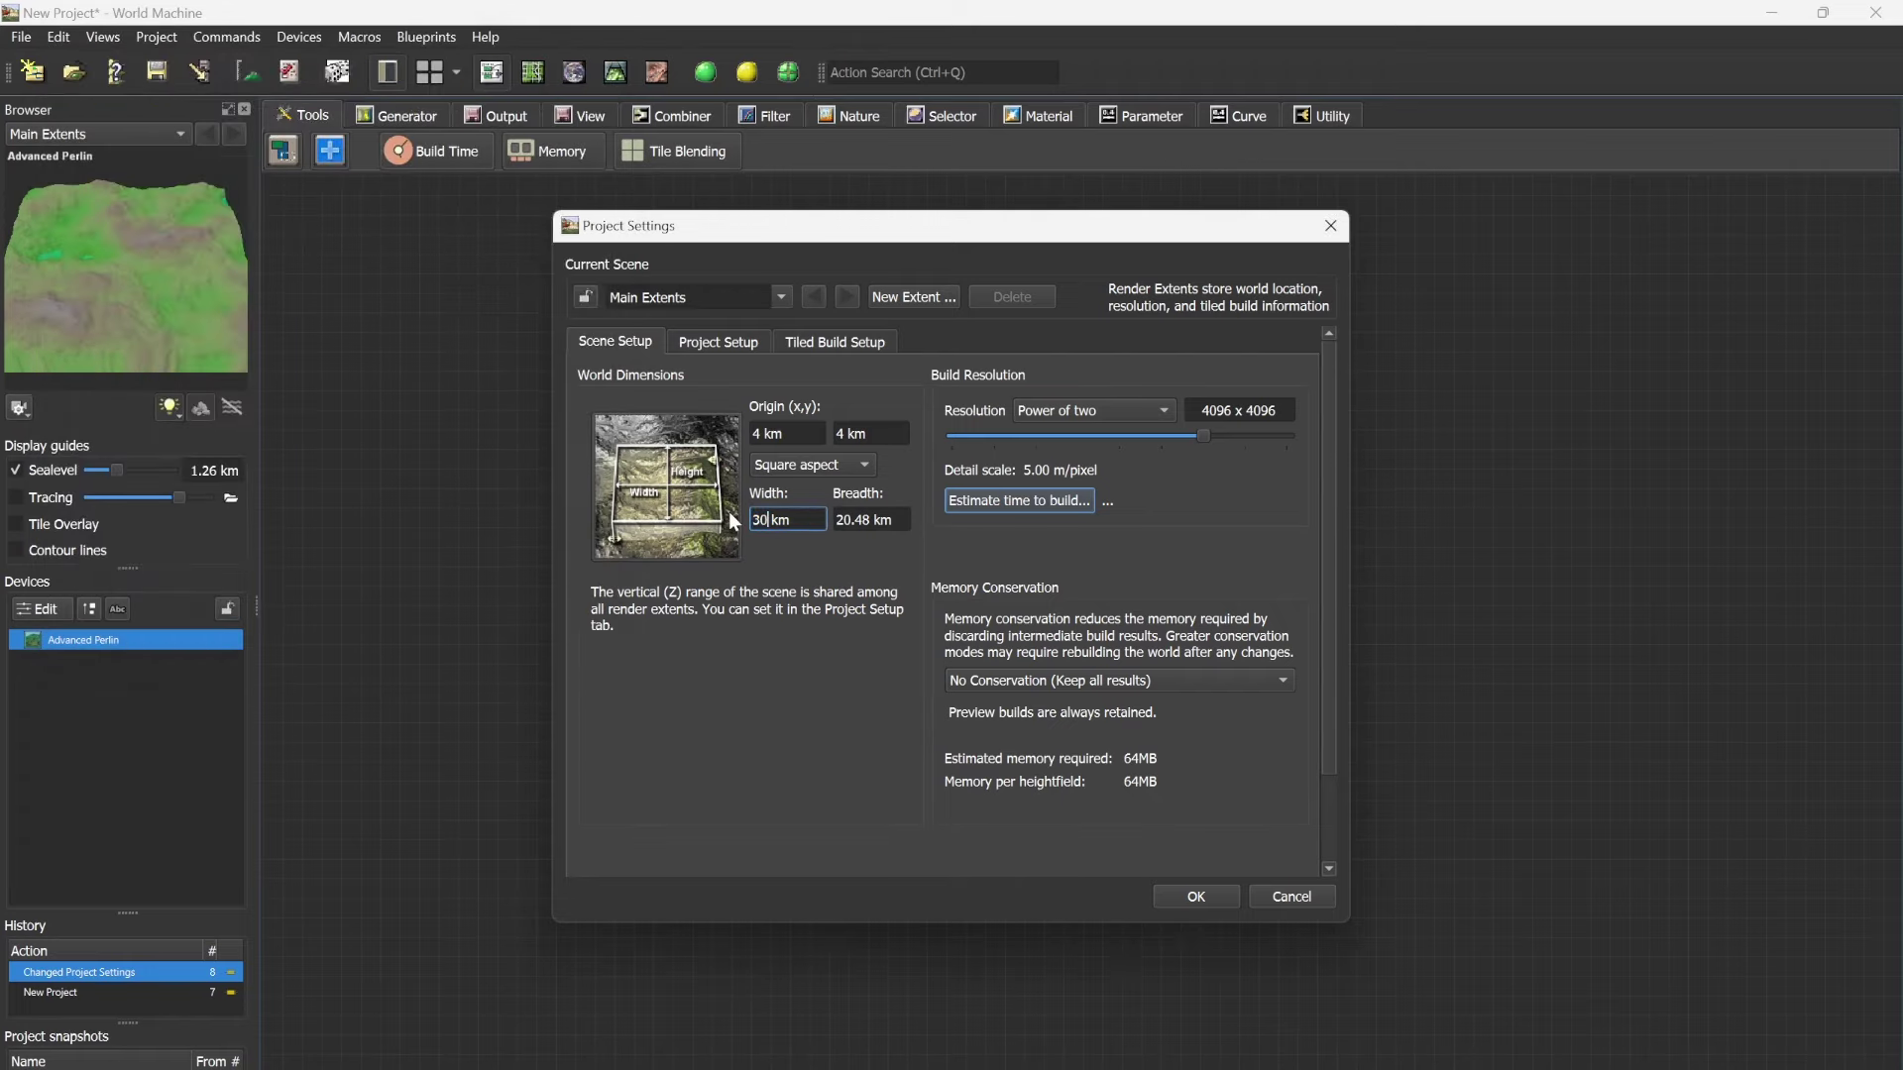
pyautogui.write('2')
pyautogui.press('Tab')
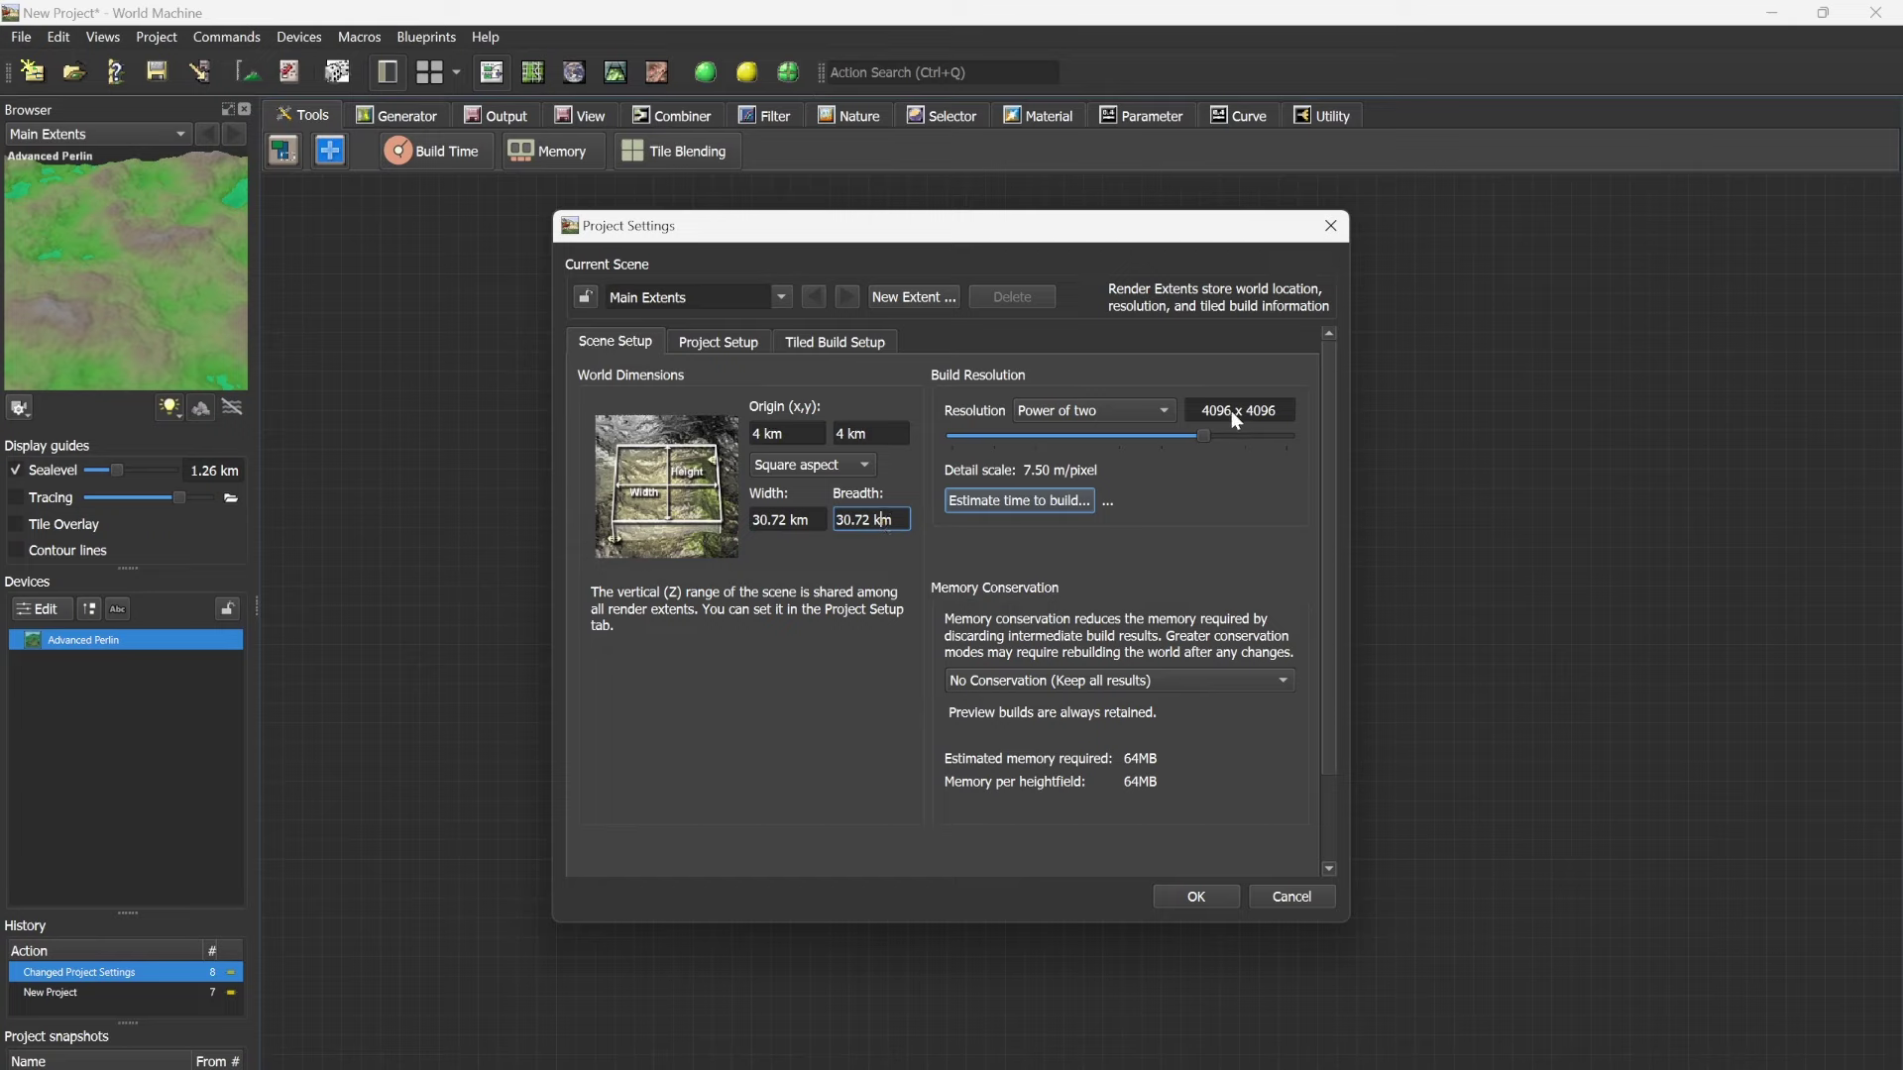
# - Change the build resolution mode to Custom, set it to 3072 x 3072, and confirm the settings
pyautogui.click(1145, 422)
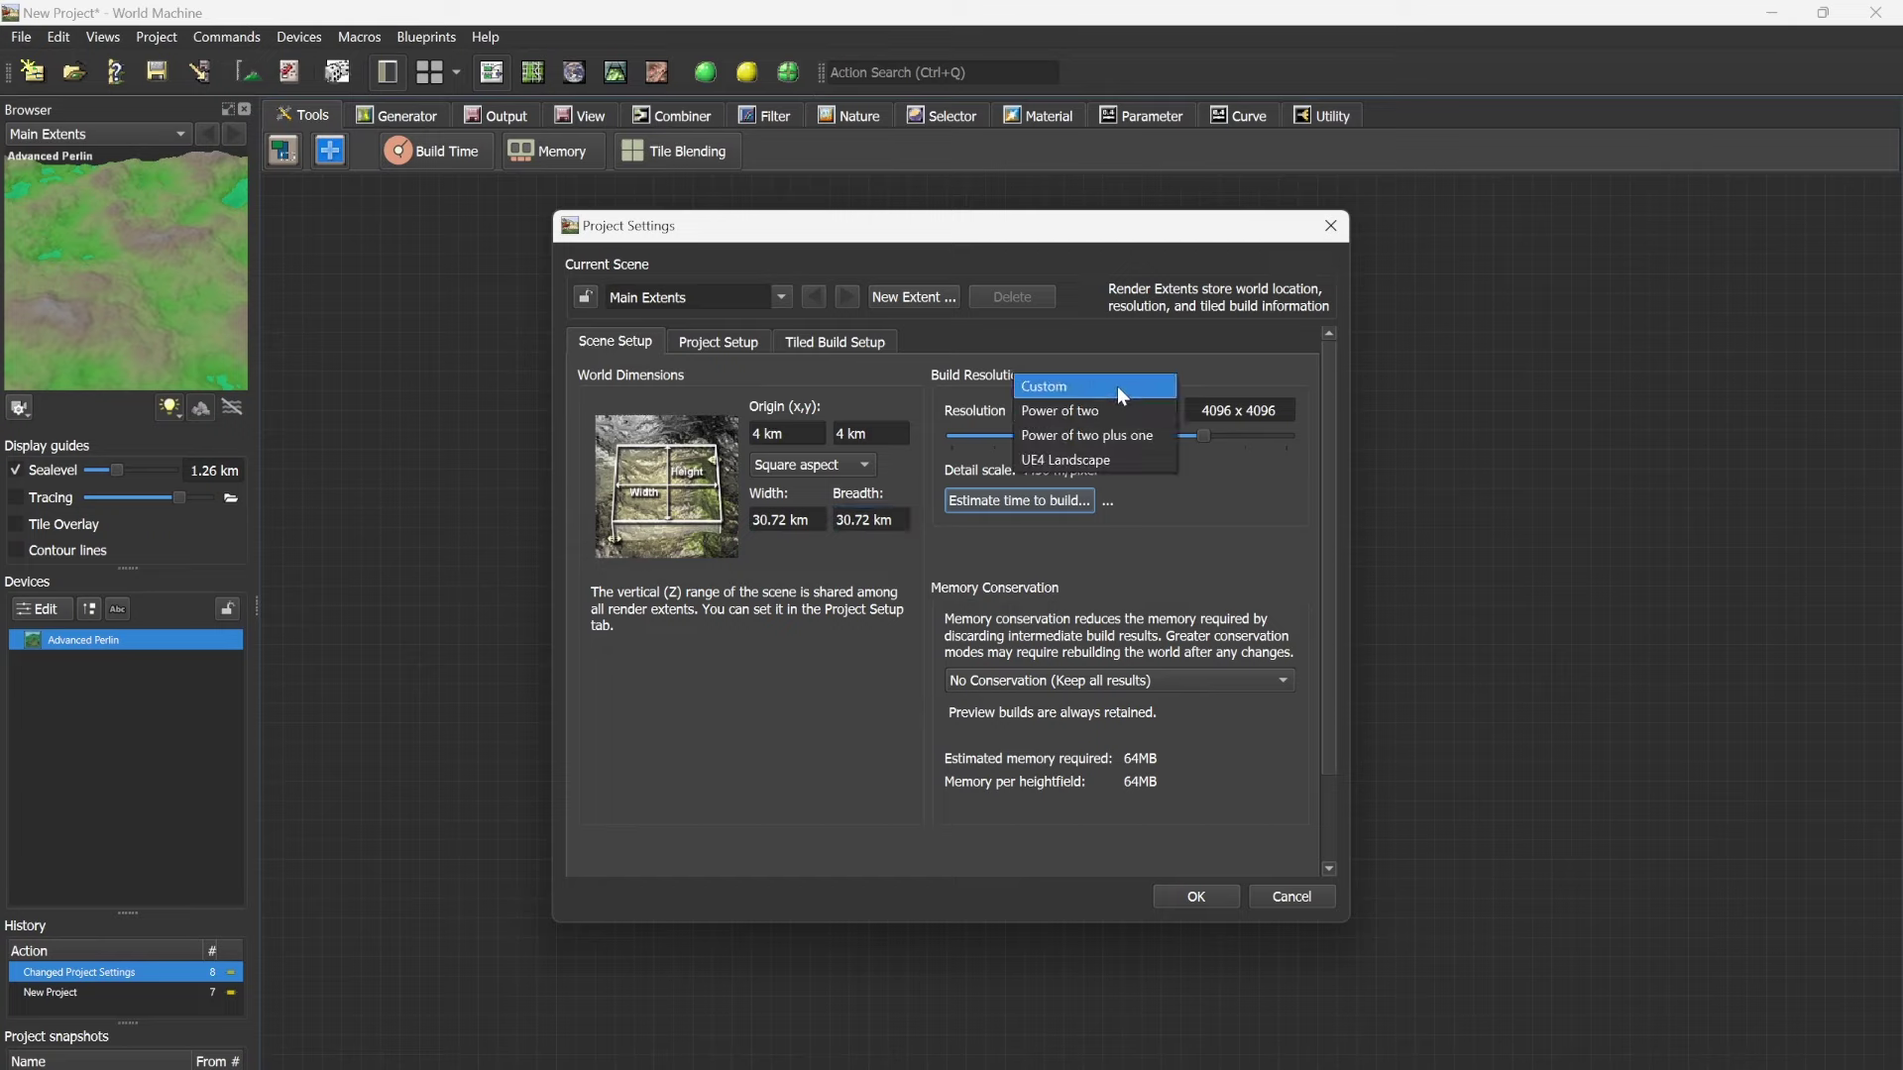
pyautogui.click(1126, 395)
pyautogui.click(1182, 412)
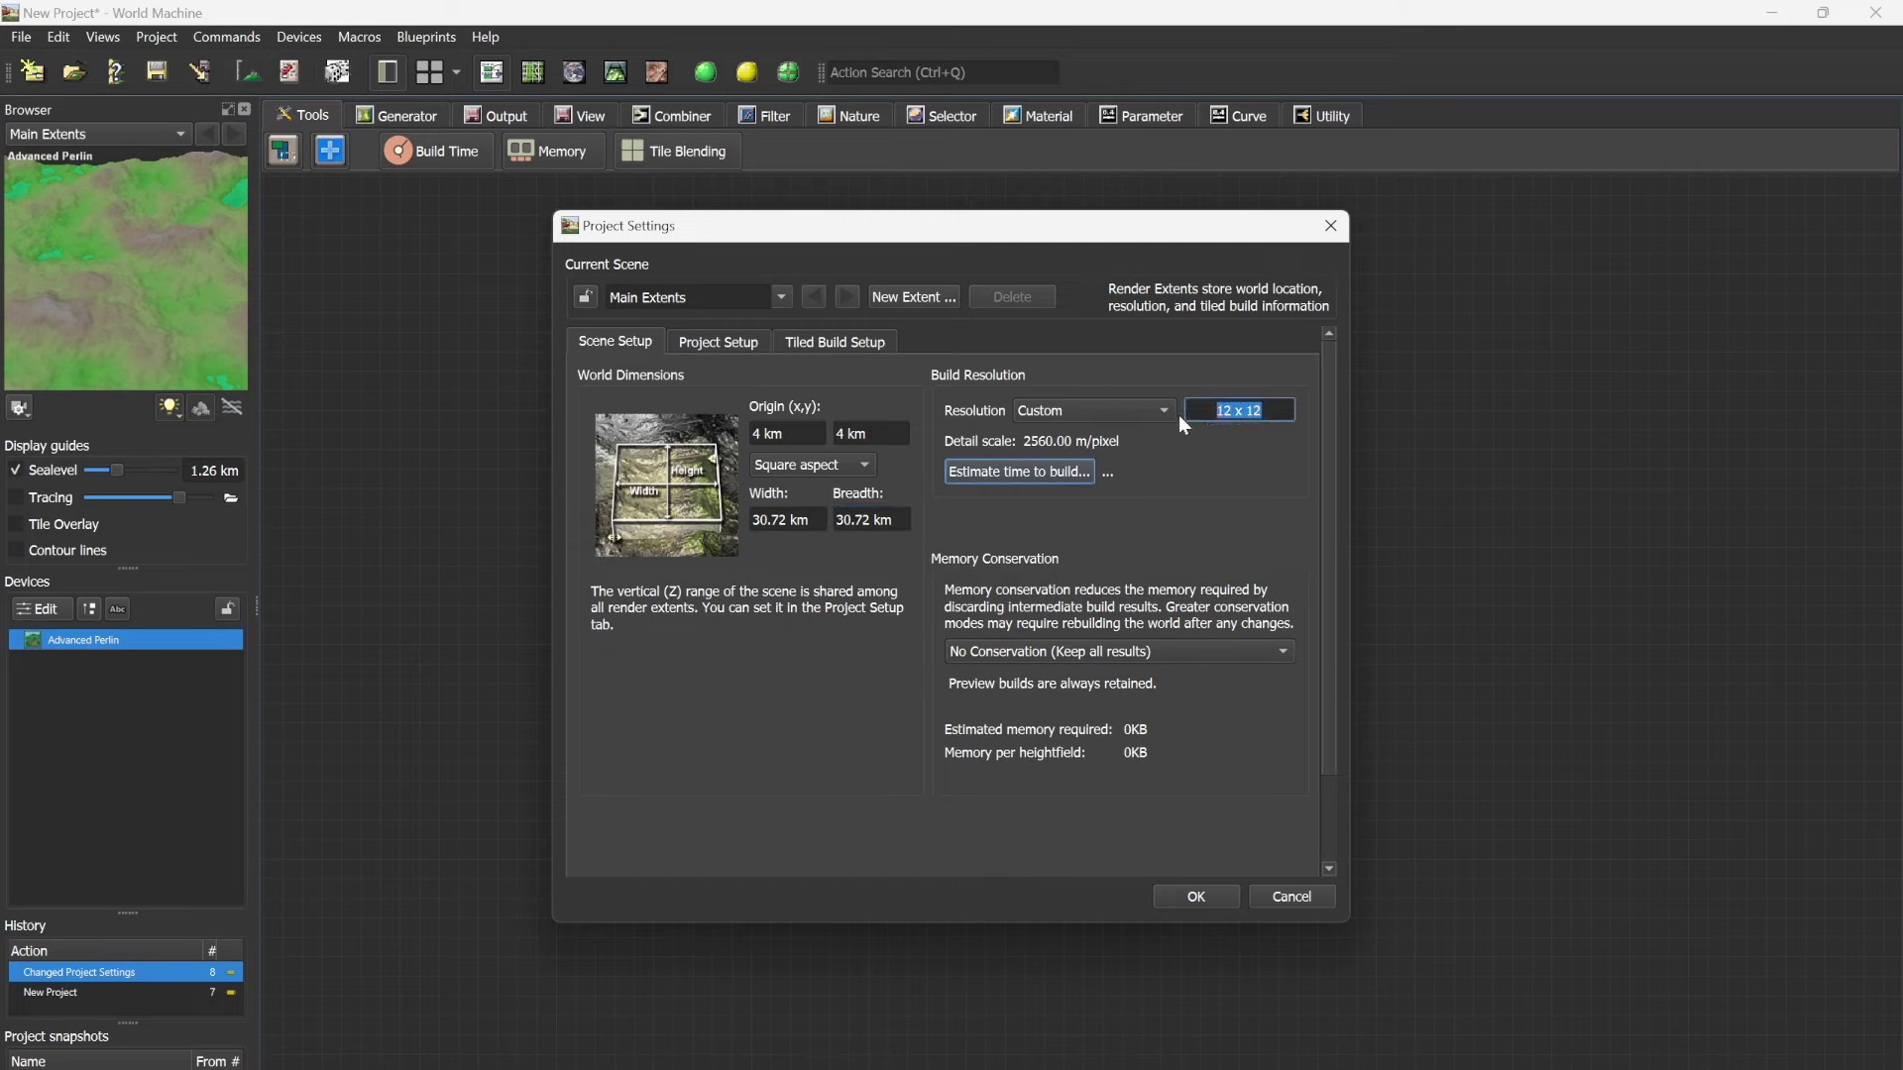
pyautogui.write('3072')
pyautogui.press('Return')
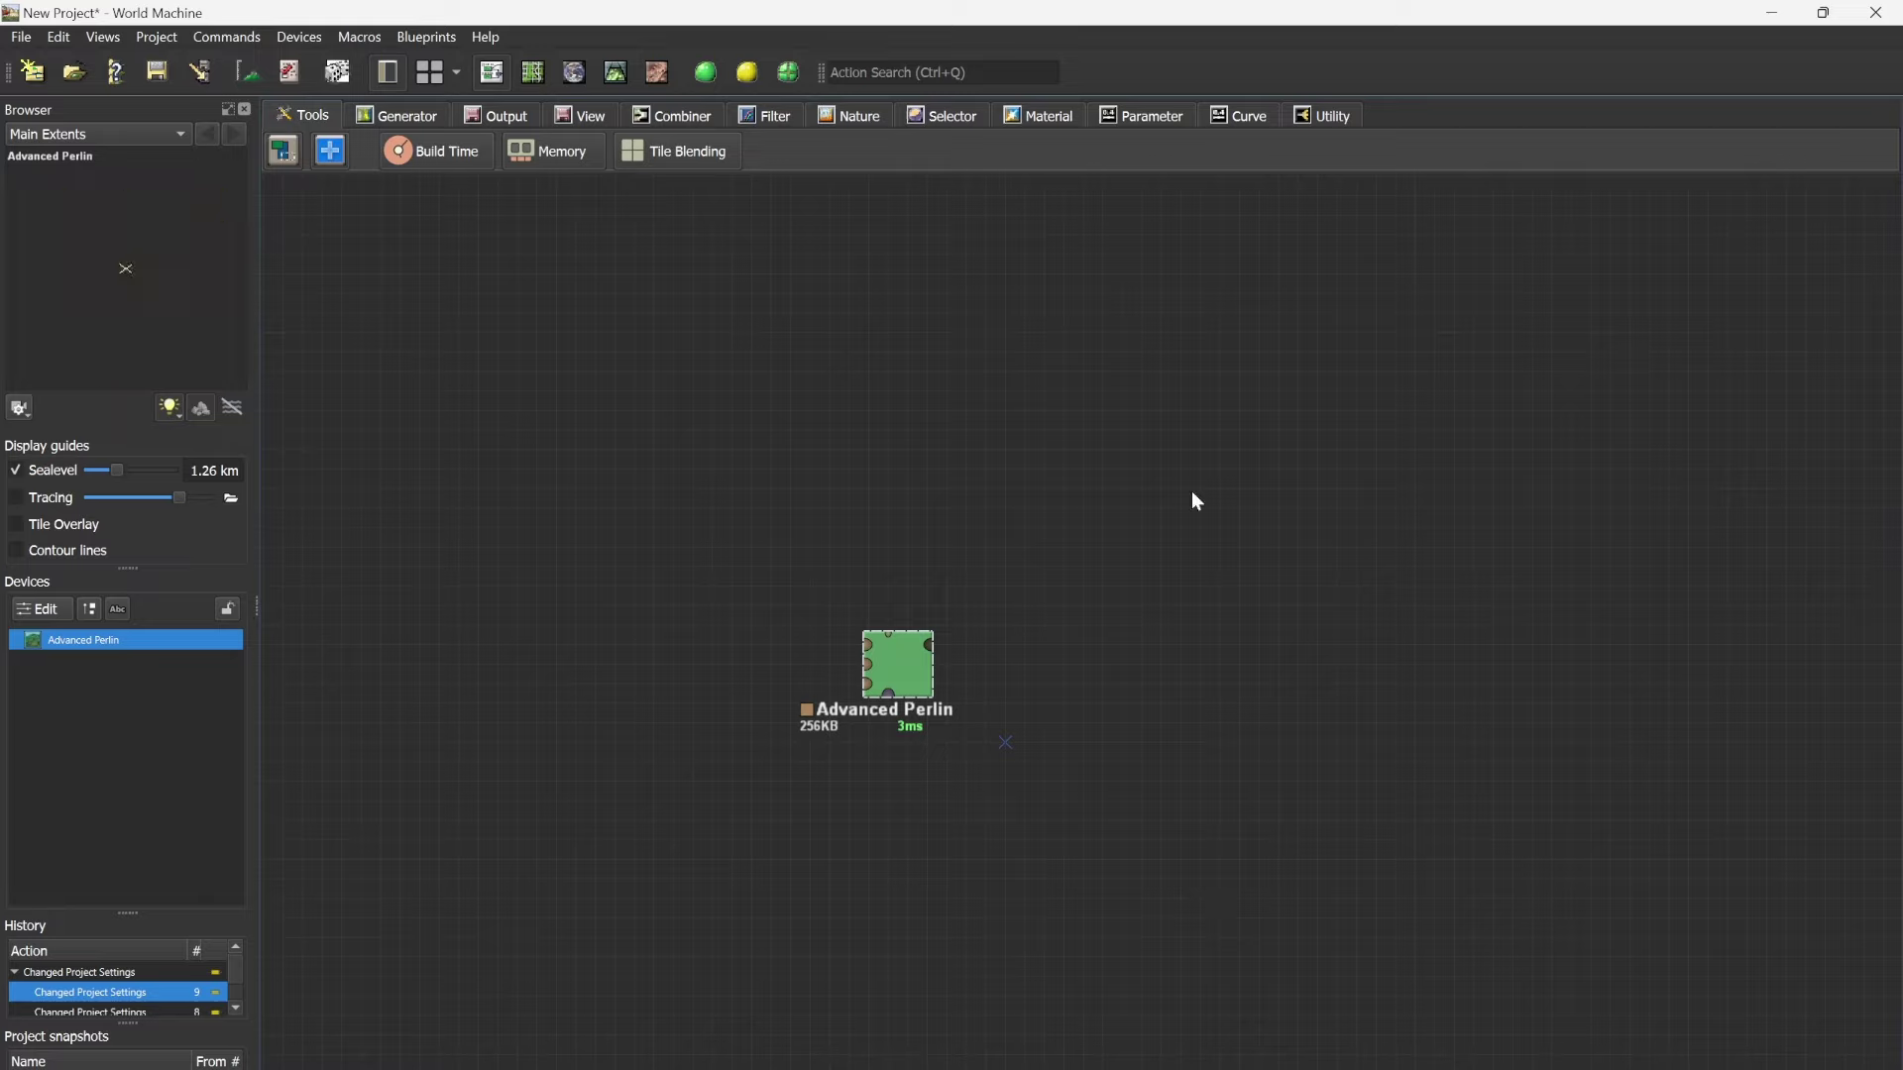
# - Reopen the project settings and allow any aspect ratio for the world dimensions
pyautogui.click(159, 37)
pyautogui.click(186, 64)
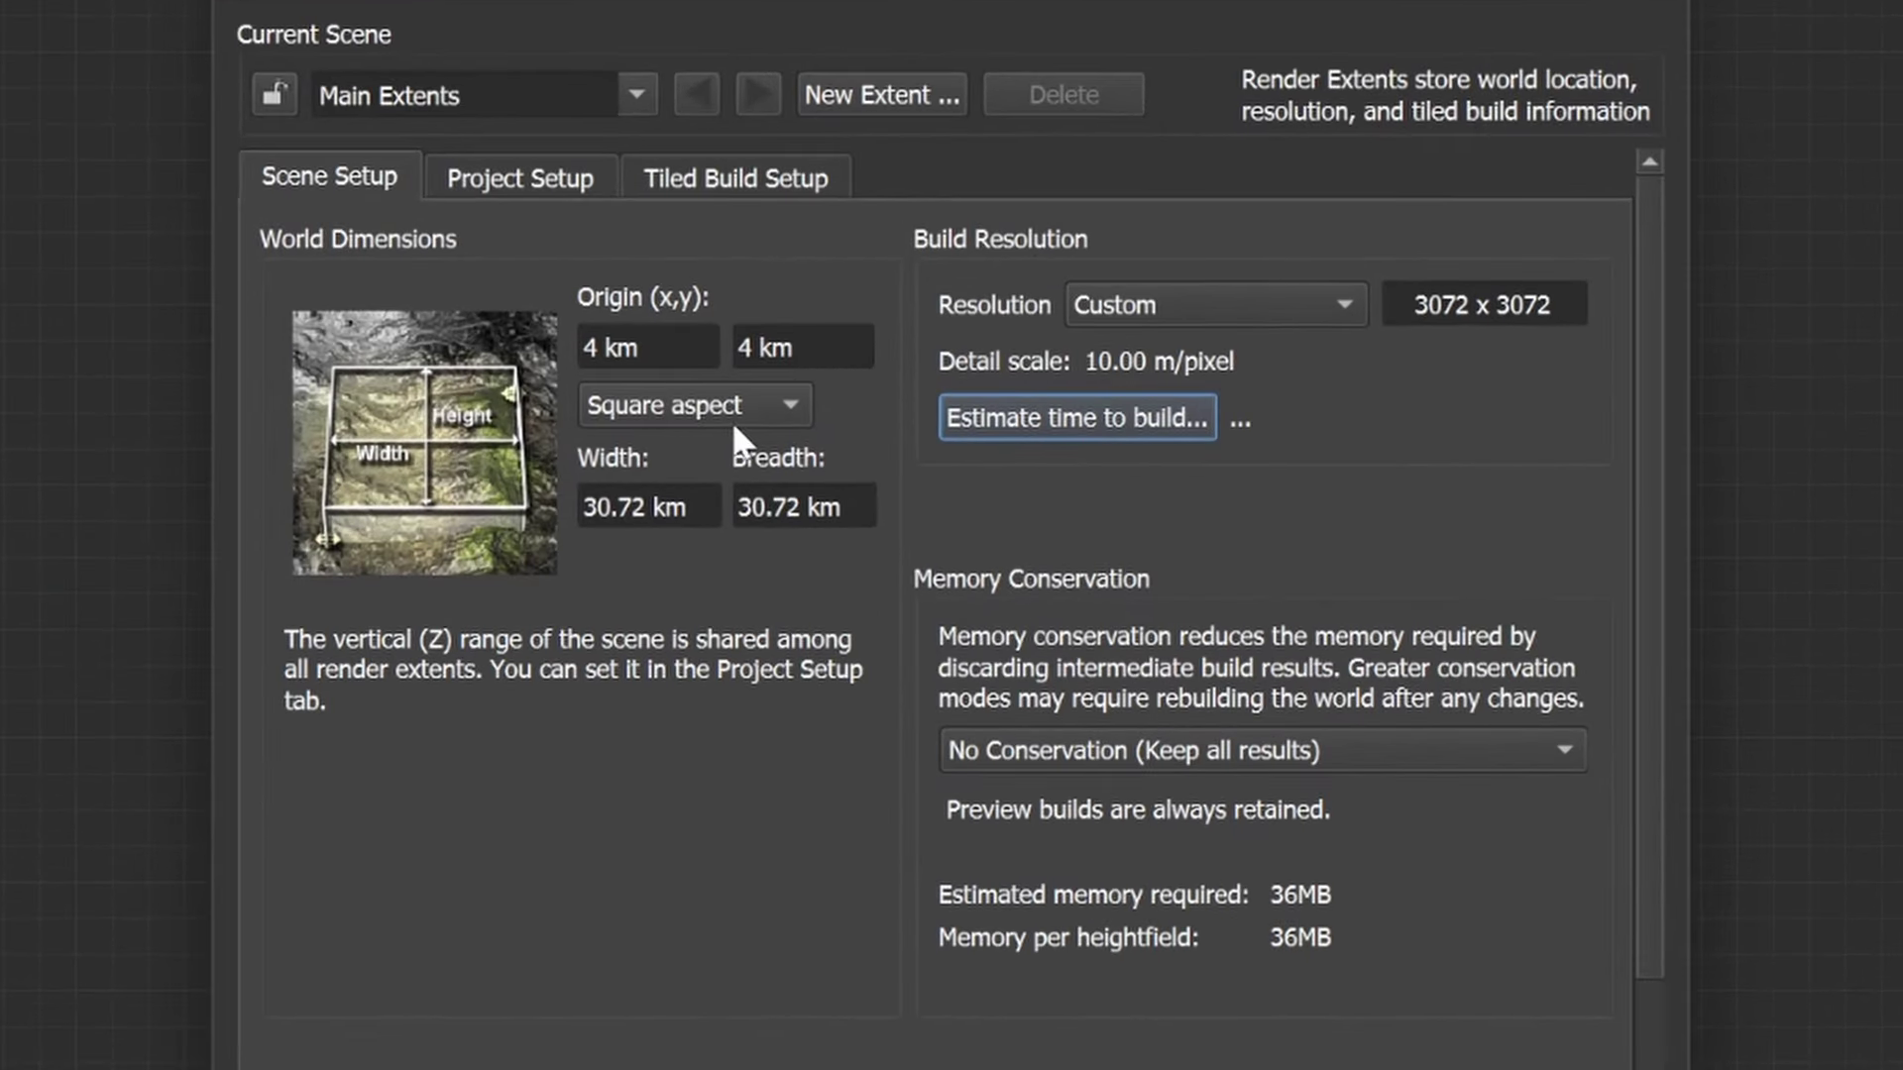
pyautogui.click(733, 409)
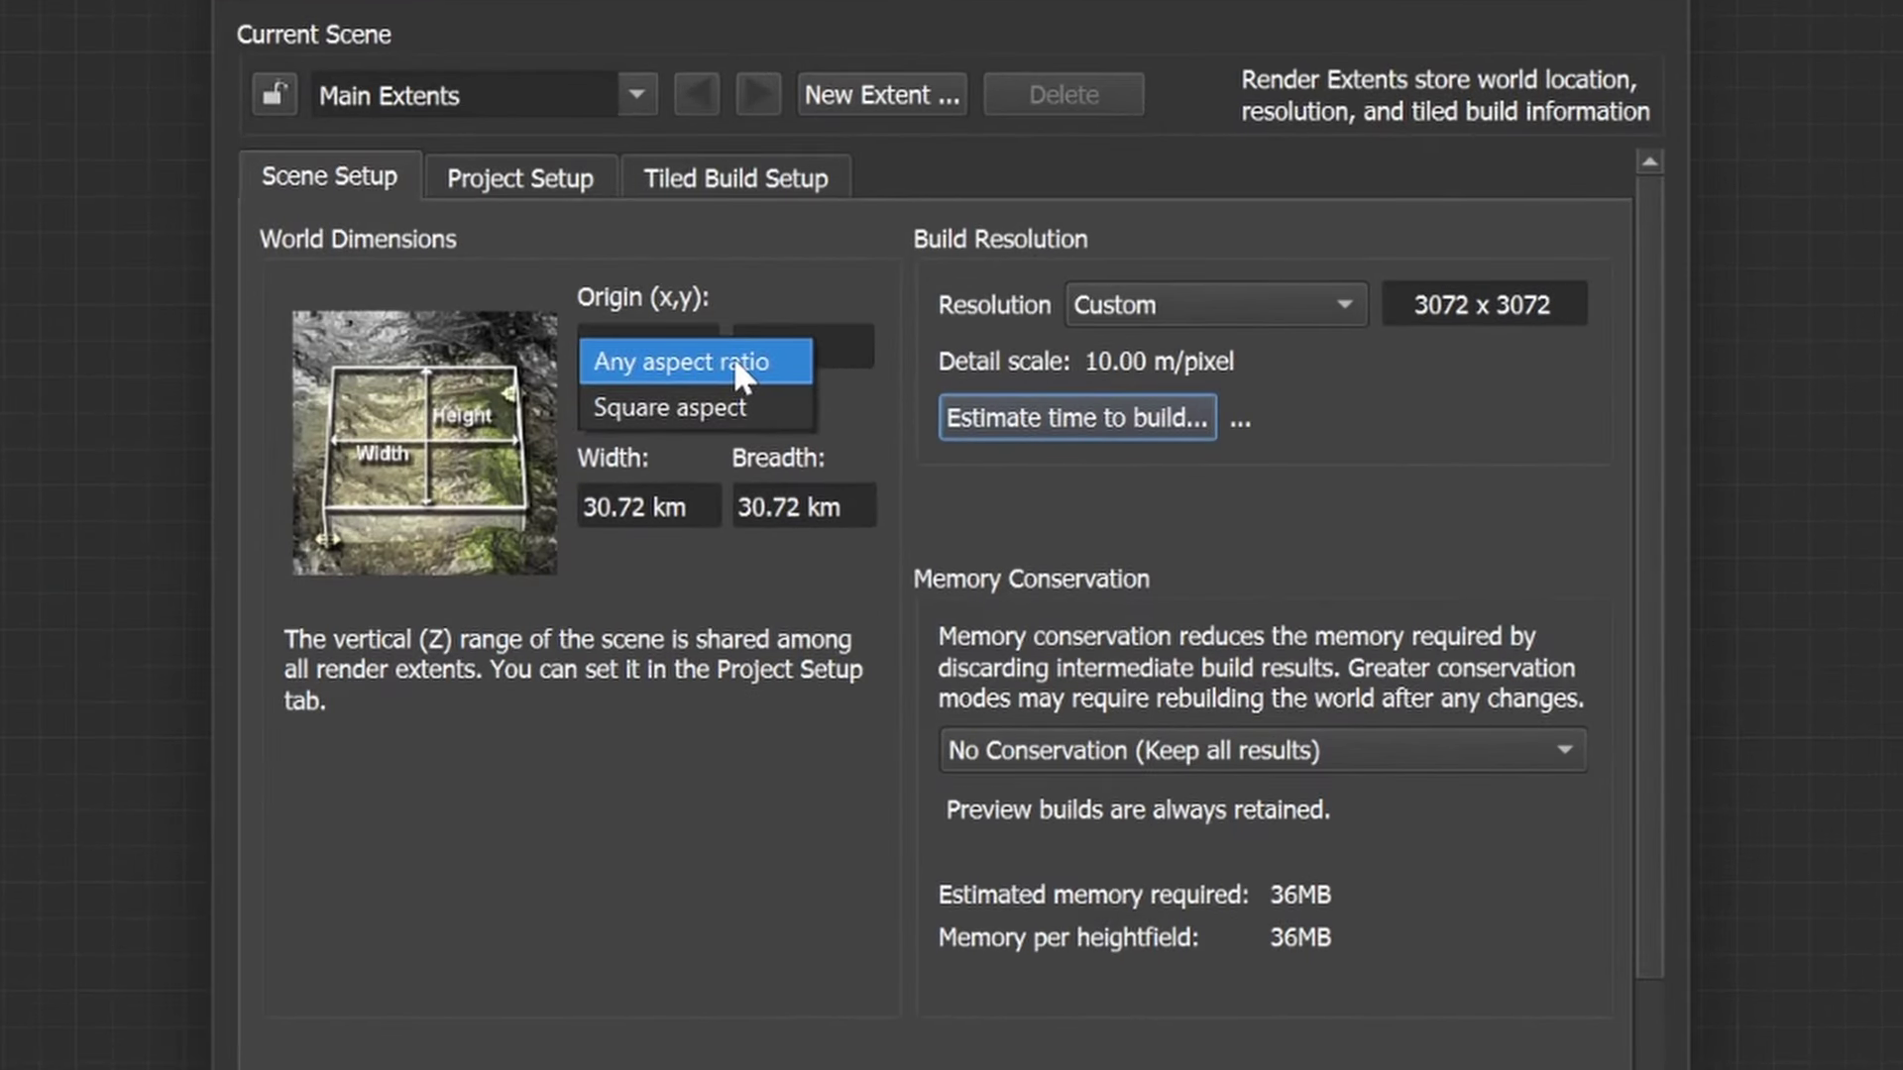
pyautogui.click(733, 362)
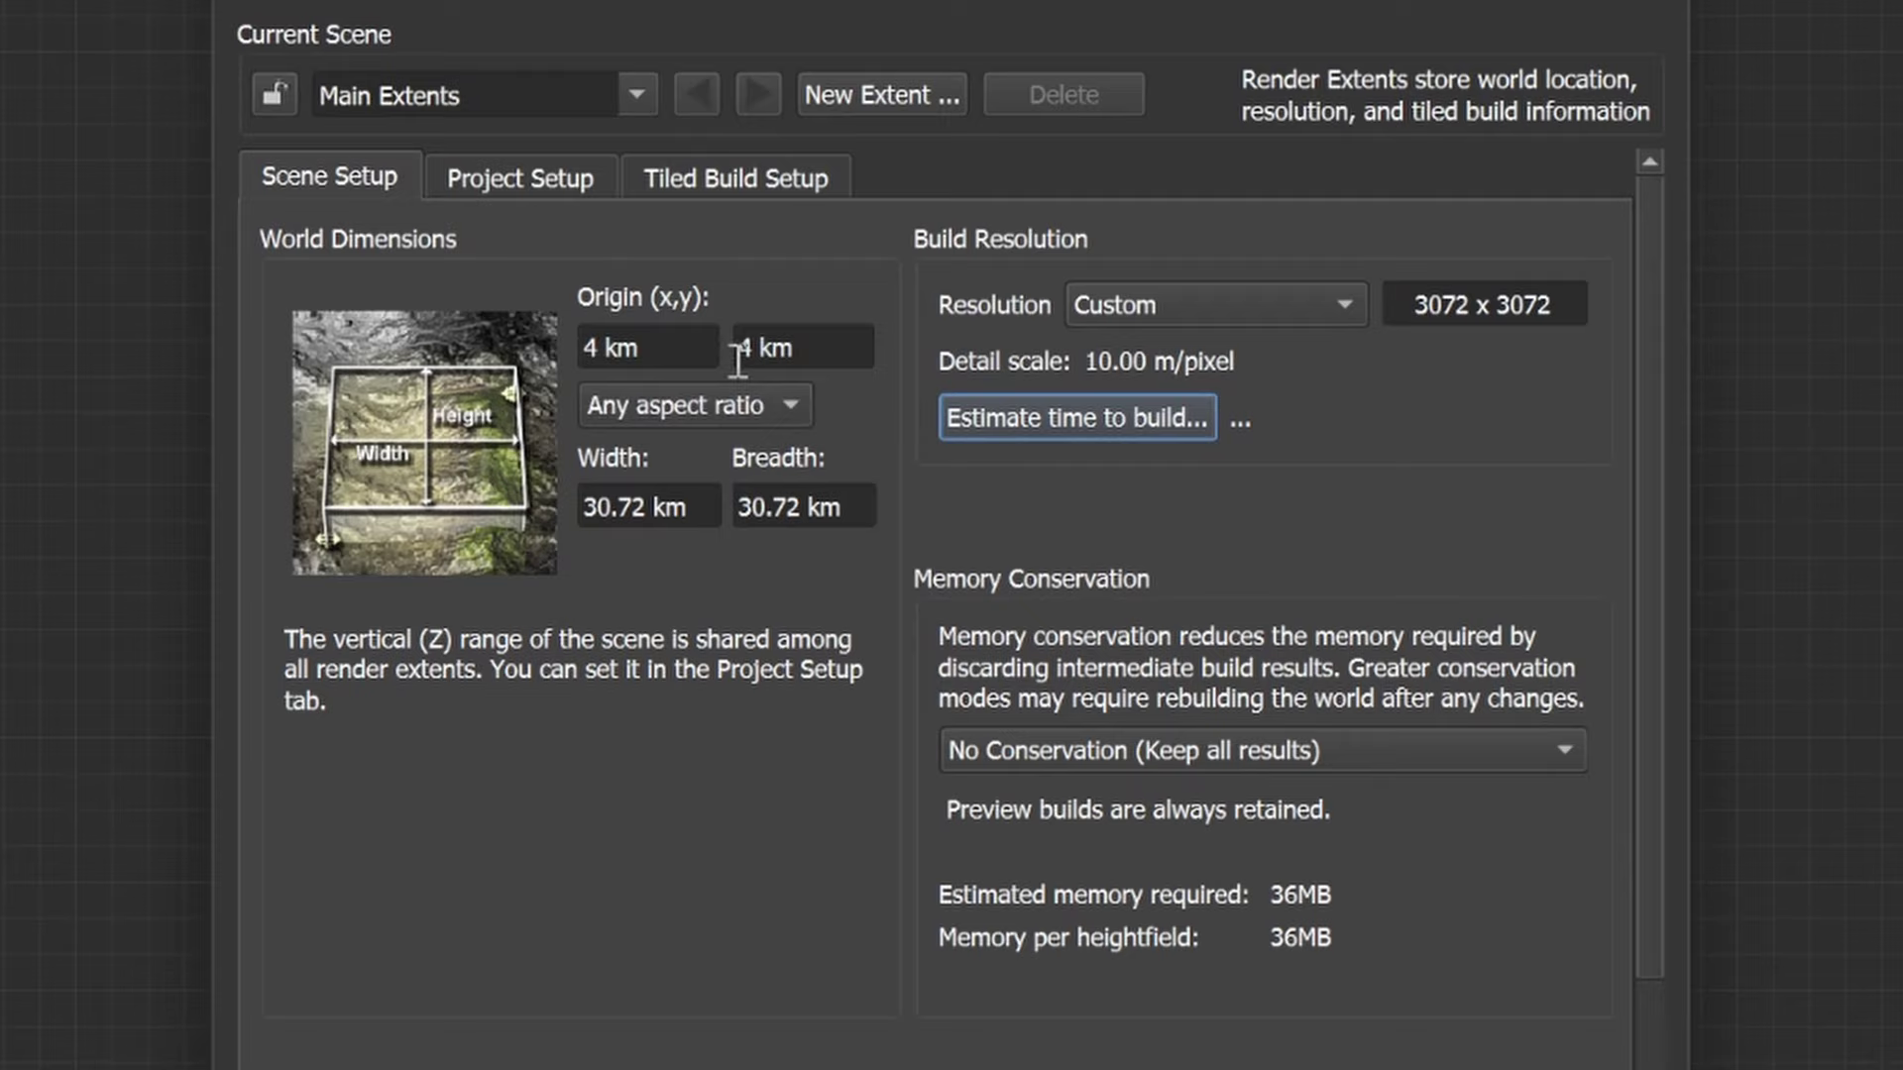
# - Set the world width to 51.2 km
pyautogui.click(645, 506)
pyautogui.doubleClick(639, 507)
pyautogui.write('61.')
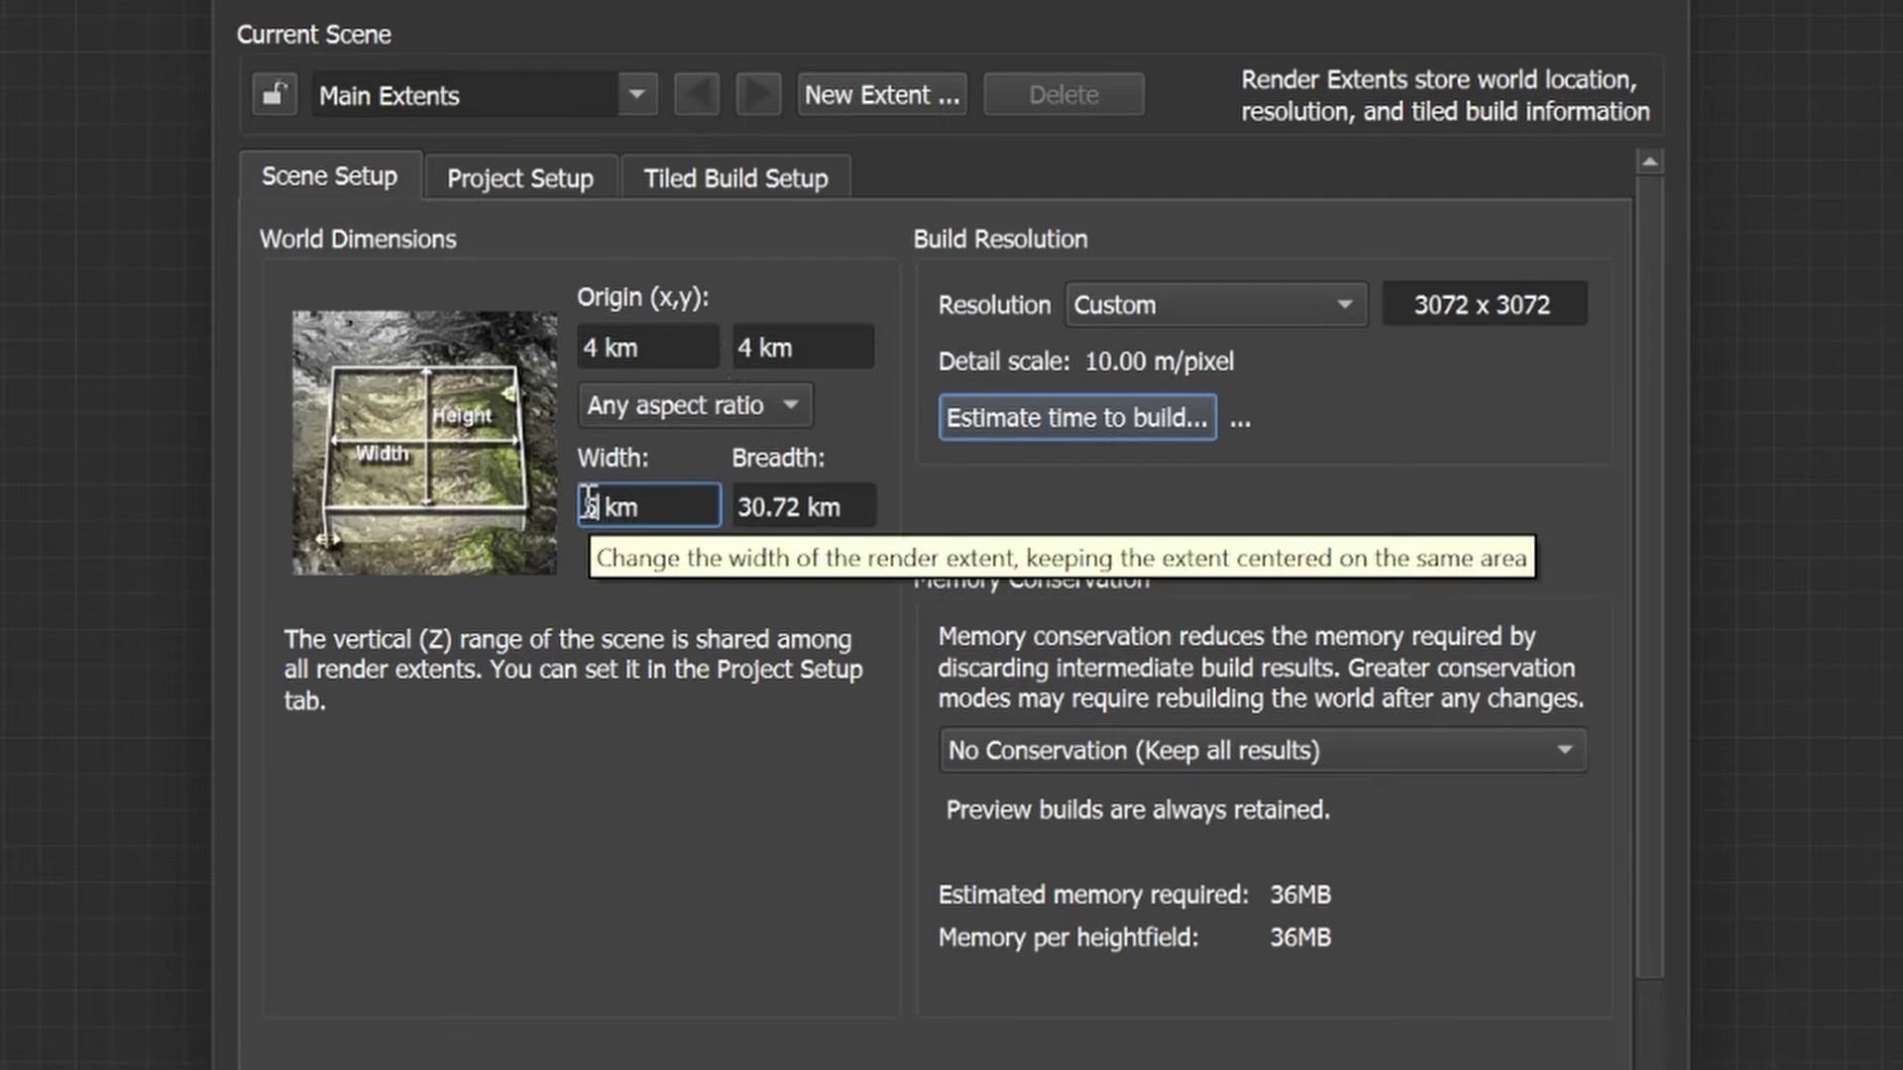
pyautogui.write('20')
pyautogui.click(596, 506)
pyautogui.press('BackSpace')
pyautogui.write('5')
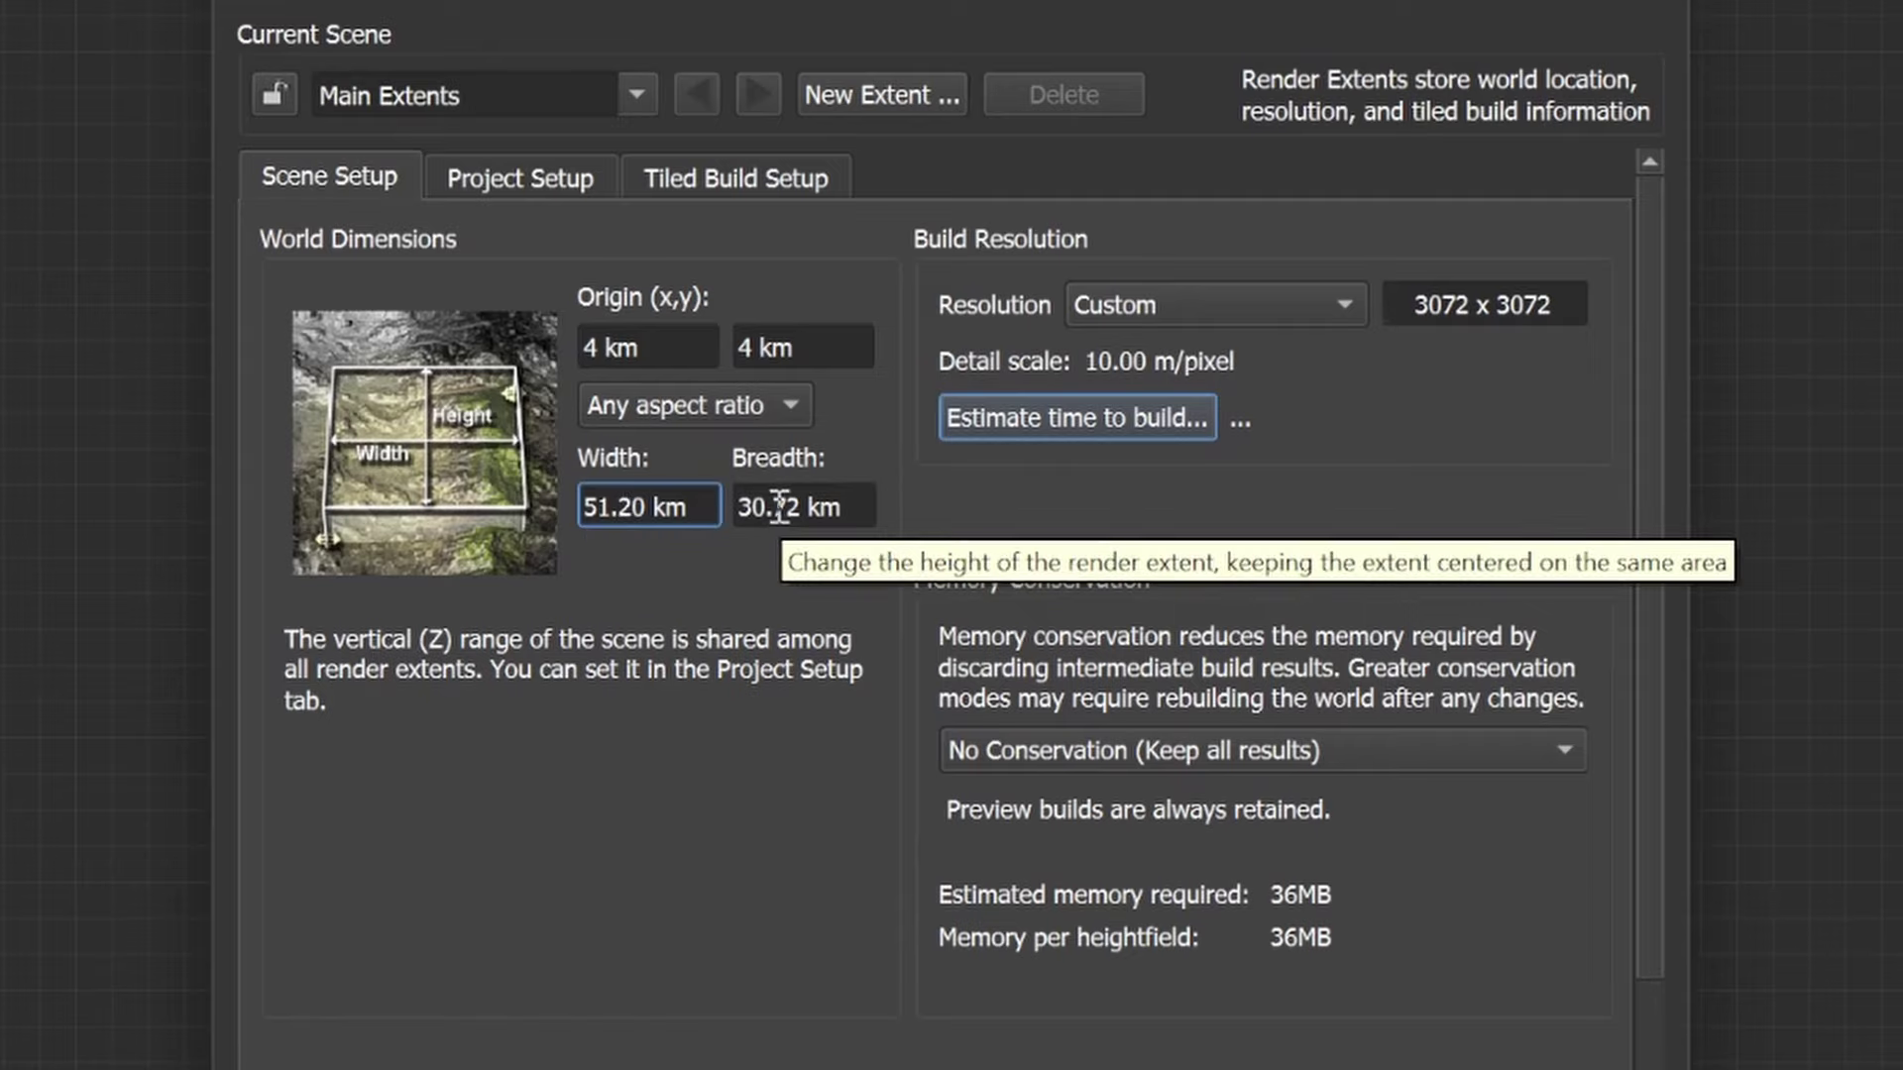
pyautogui.click(824, 509)
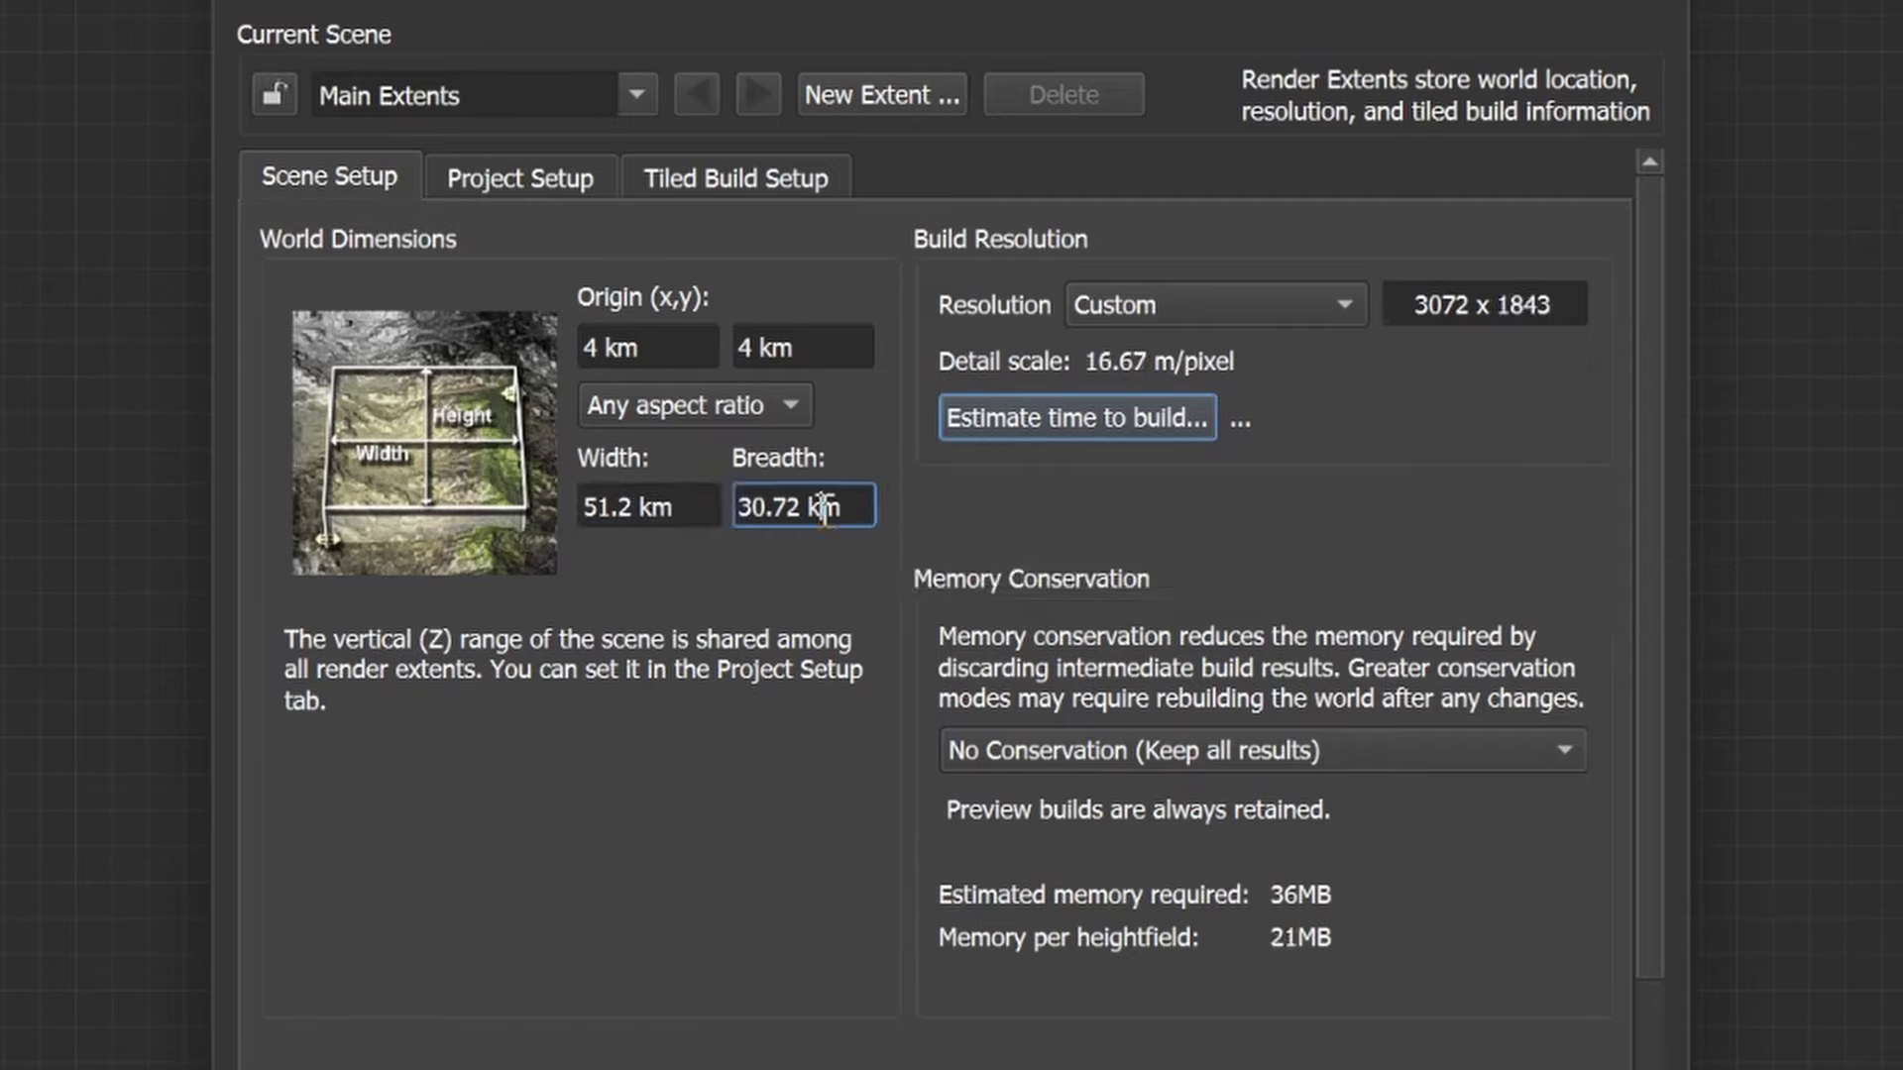
# - Set the custom build resolution to 5120 x 3072 and confirm the project settings
pyautogui.moveTo(1563, 302); pyautogui.dragTo(1392, 300)
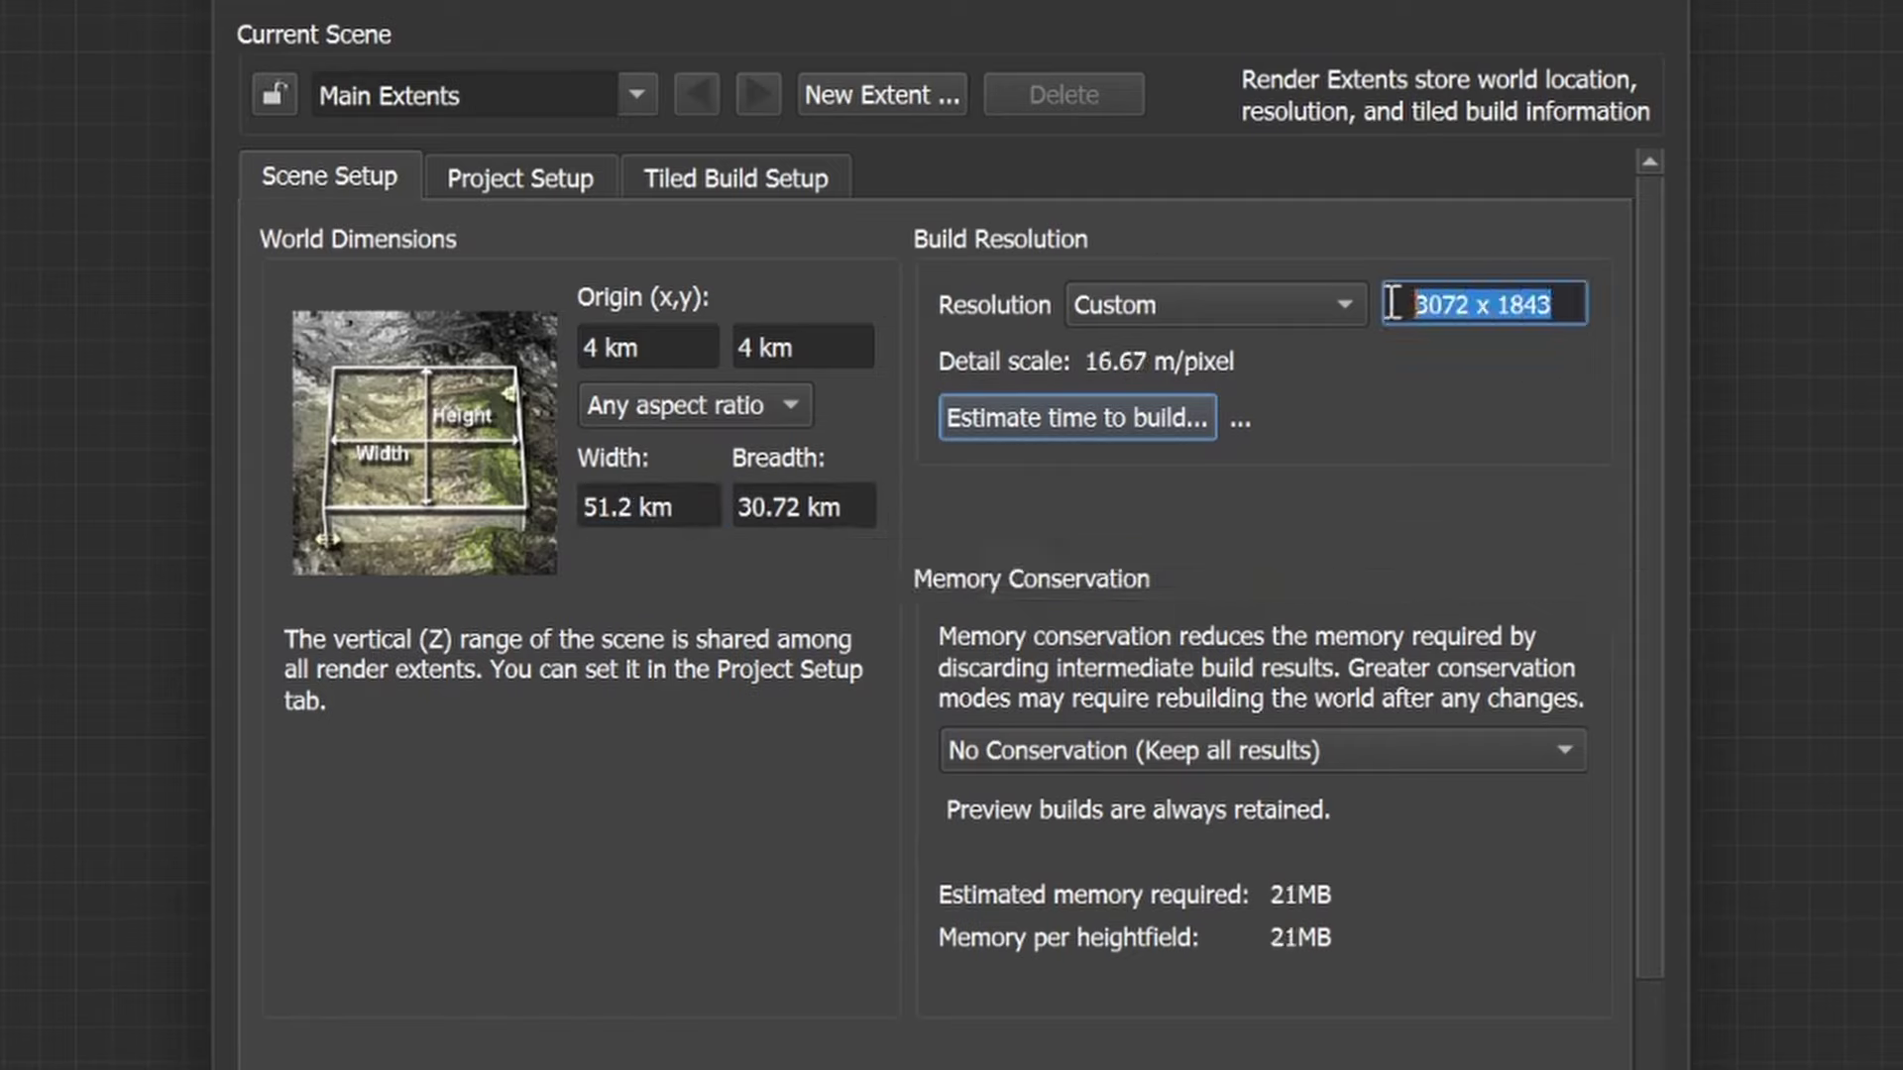
pyautogui.write('5120')
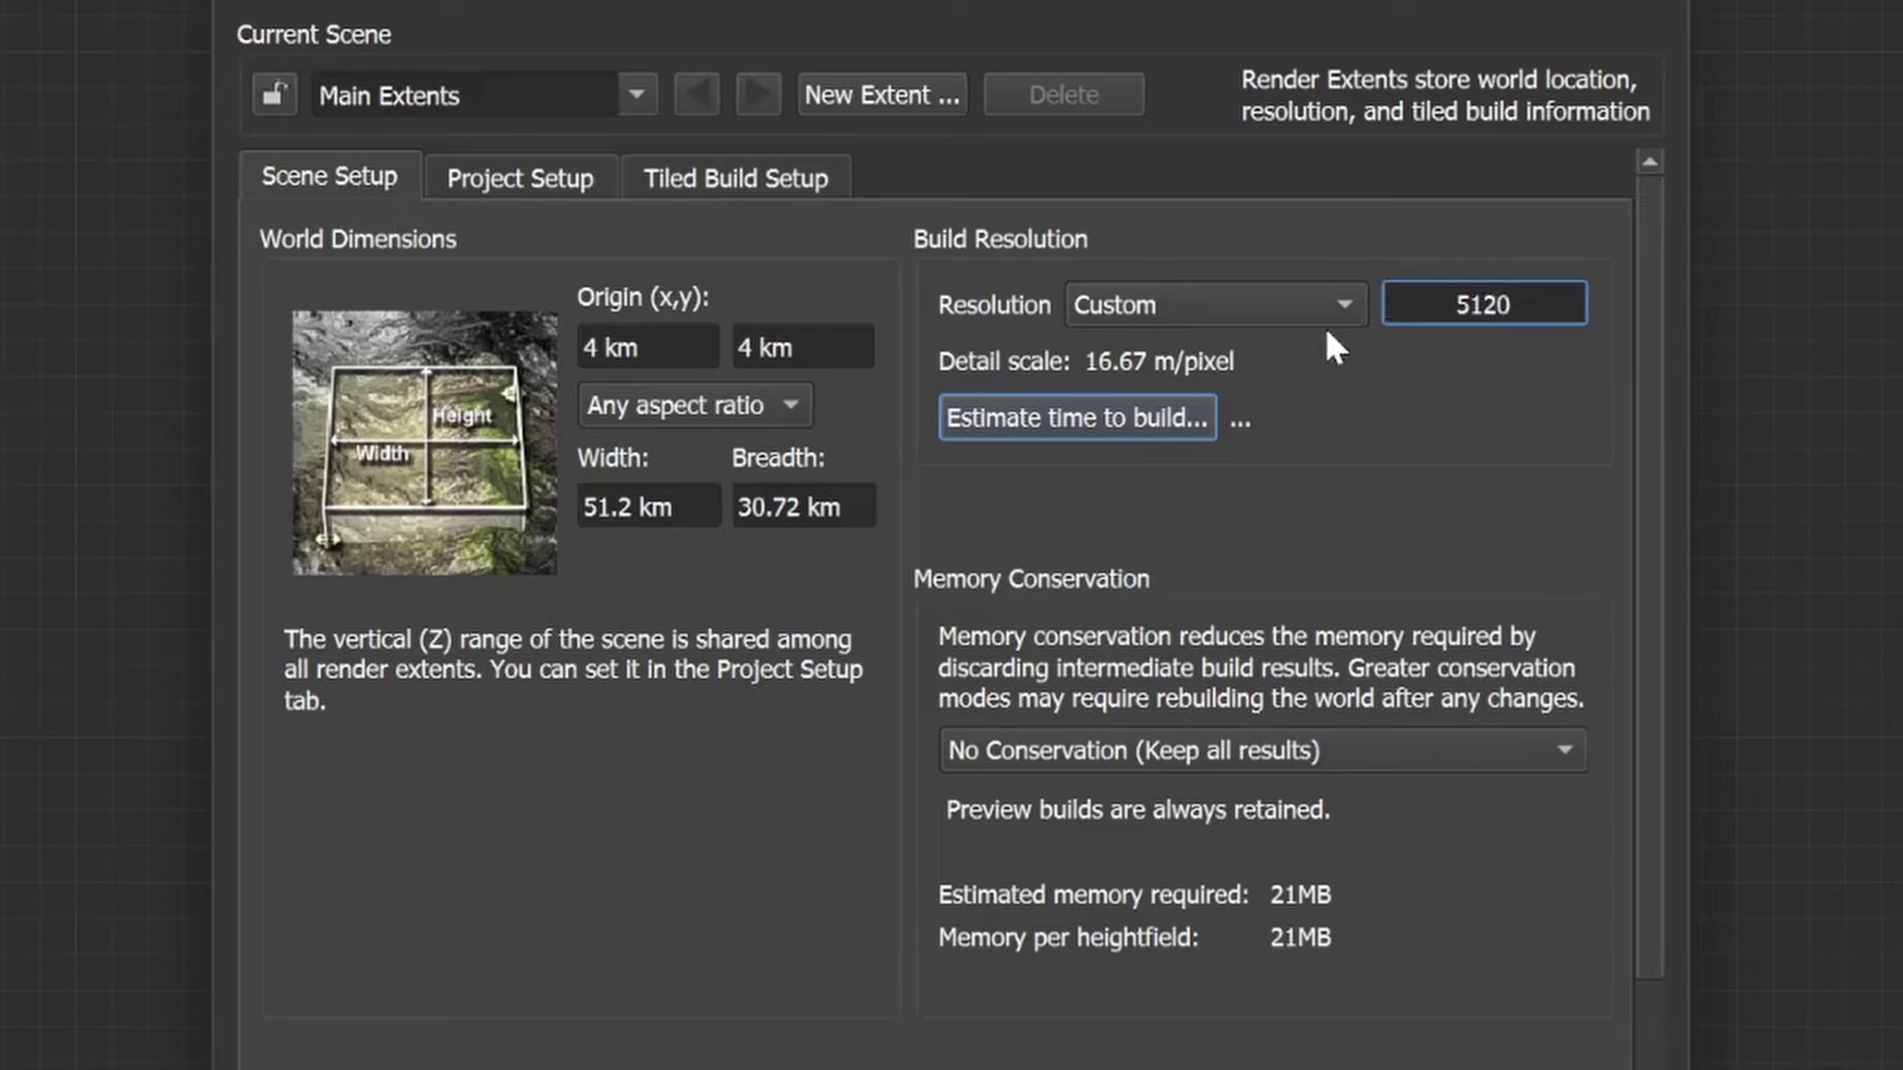
pyautogui.click(775, 505)
pyautogui.moveTo(1566, 303); pyautogui.dragTo(1318, 302)
pyautogui.write('5120')
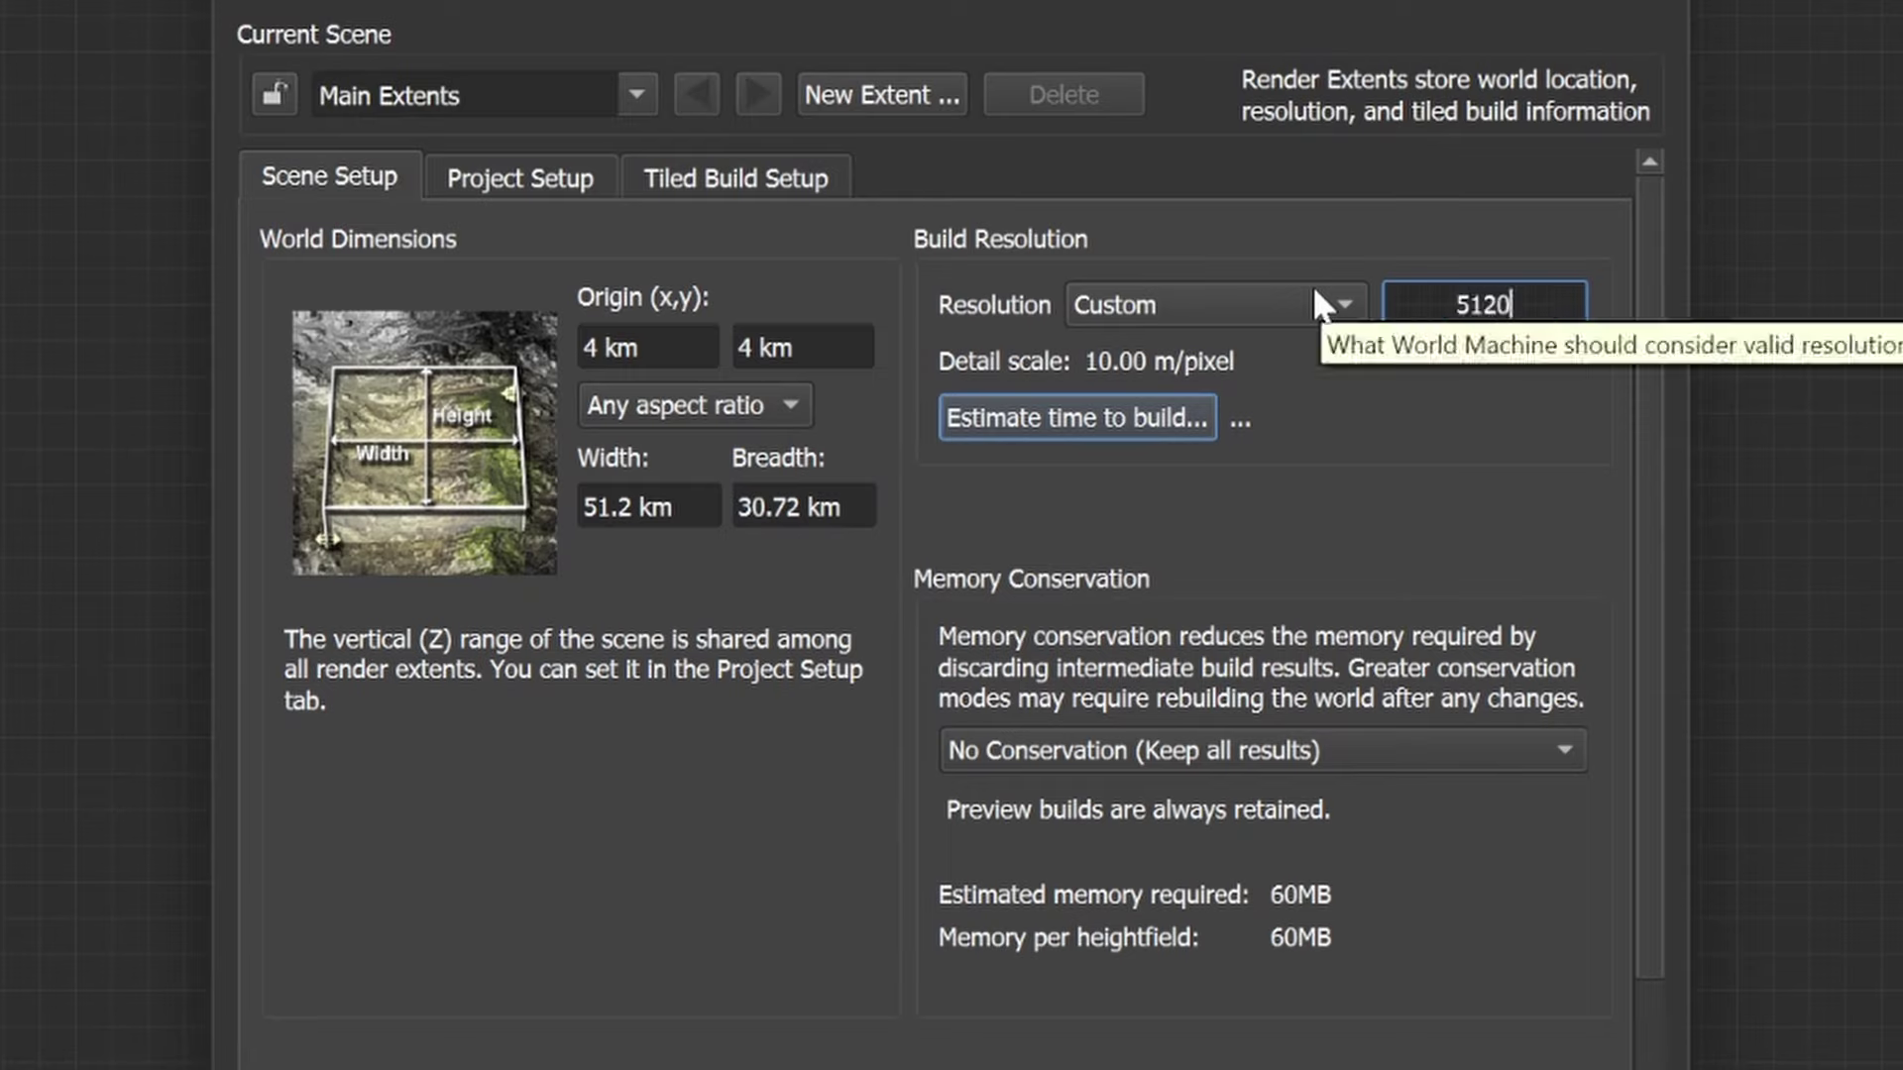
pyautogui.write(' x 307')
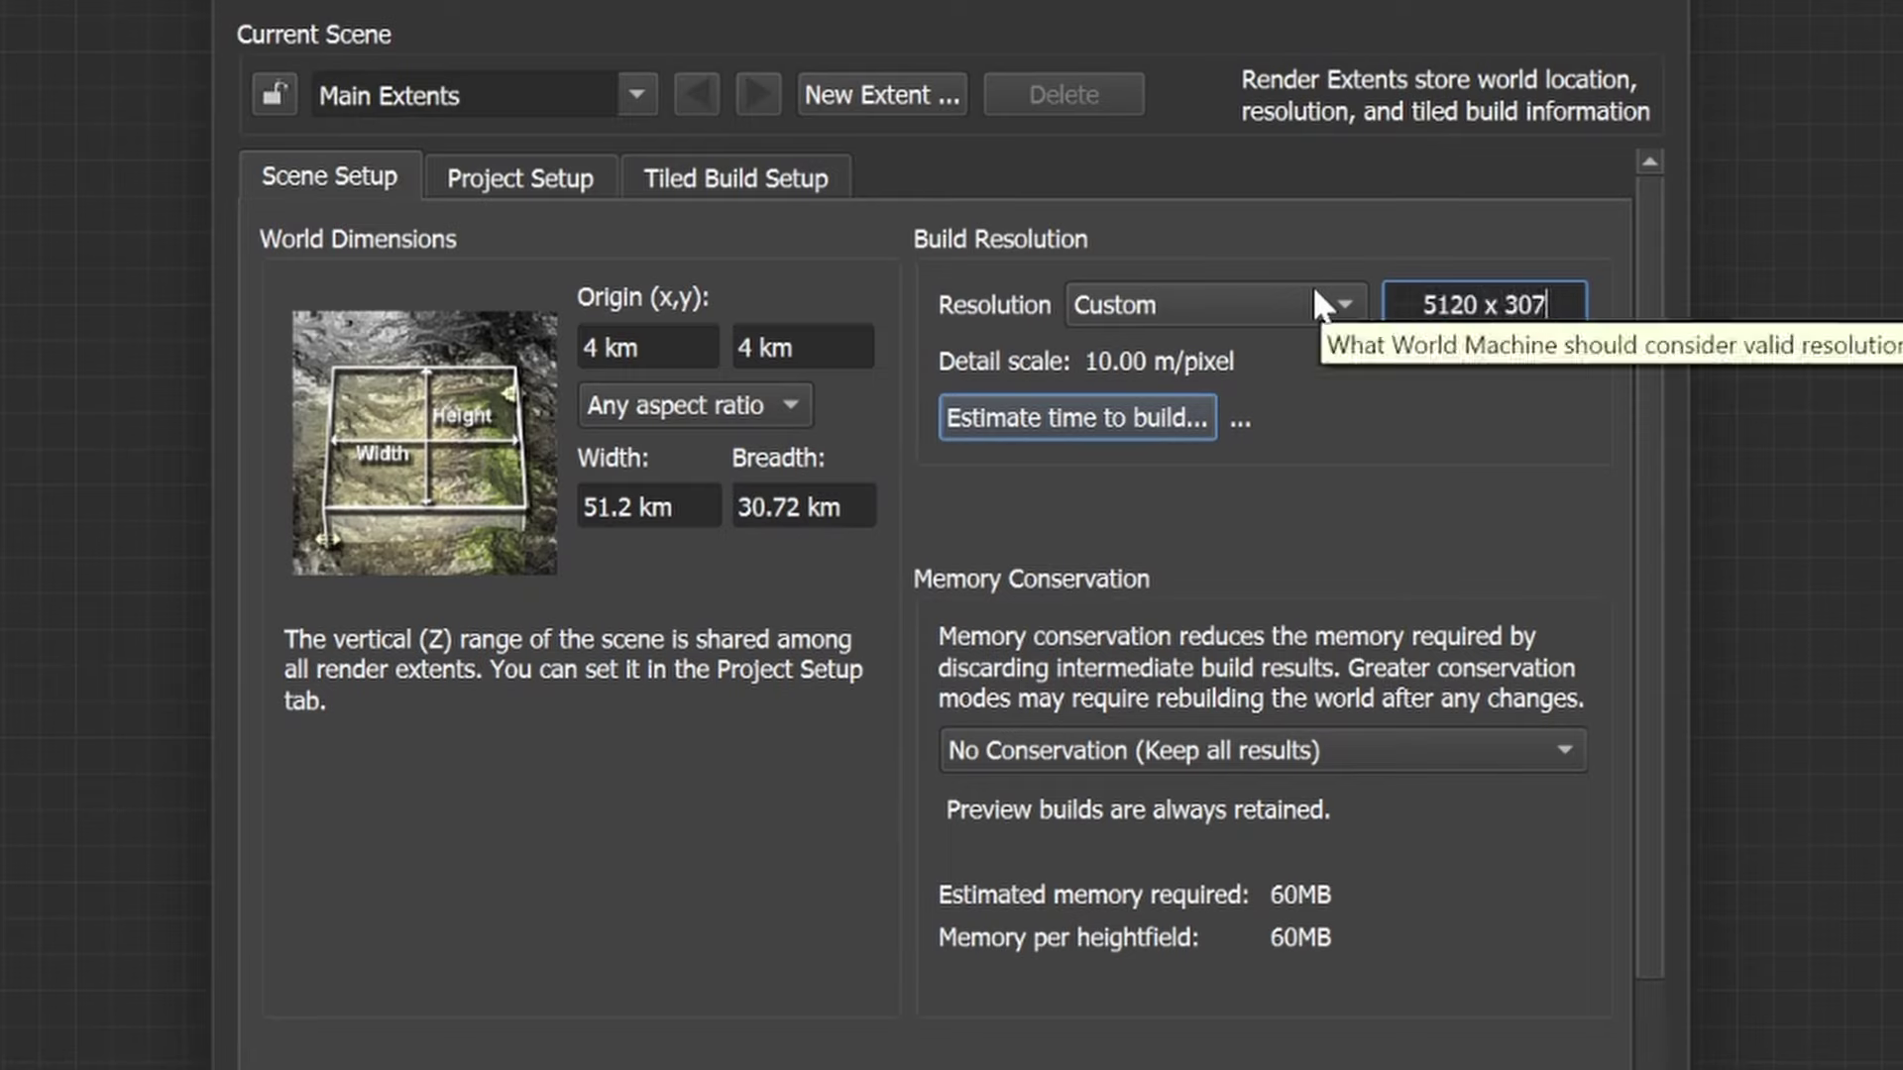
pyautogui.write('2')
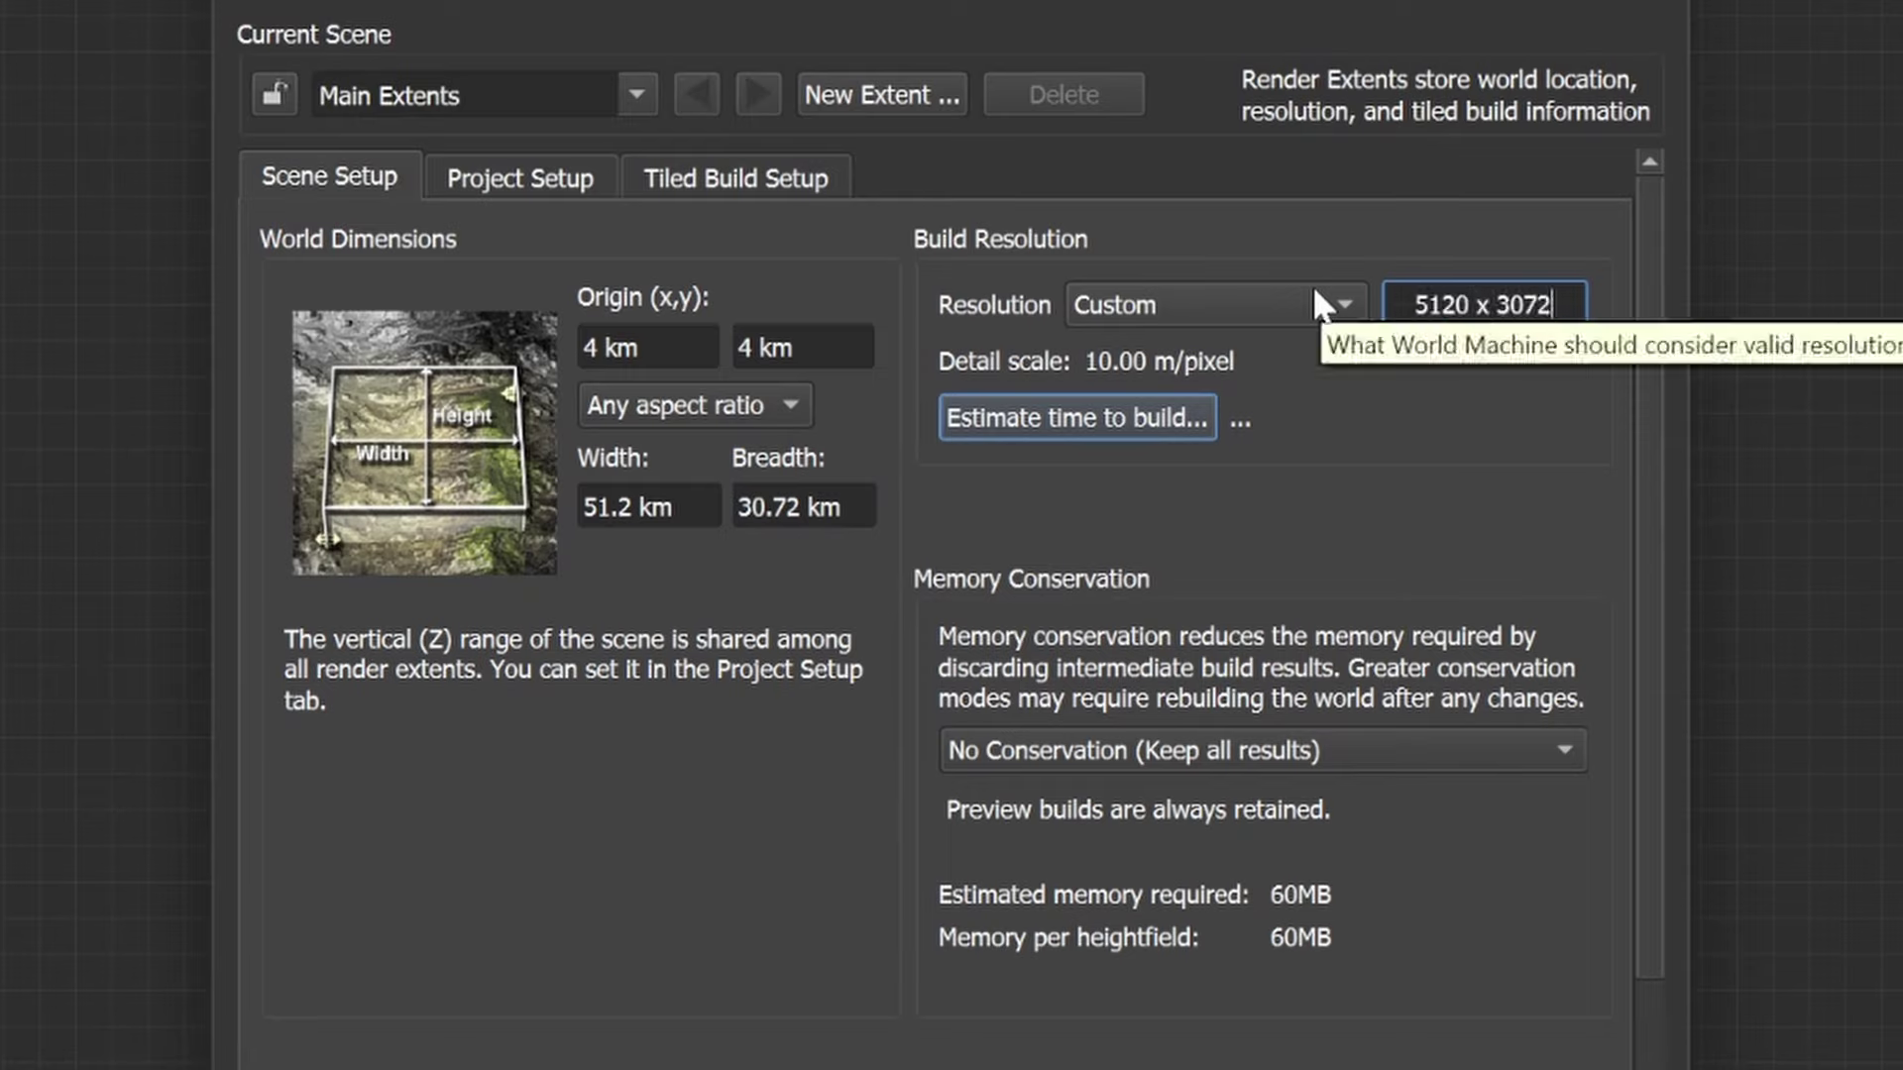
pyautogui.click(819, 513)
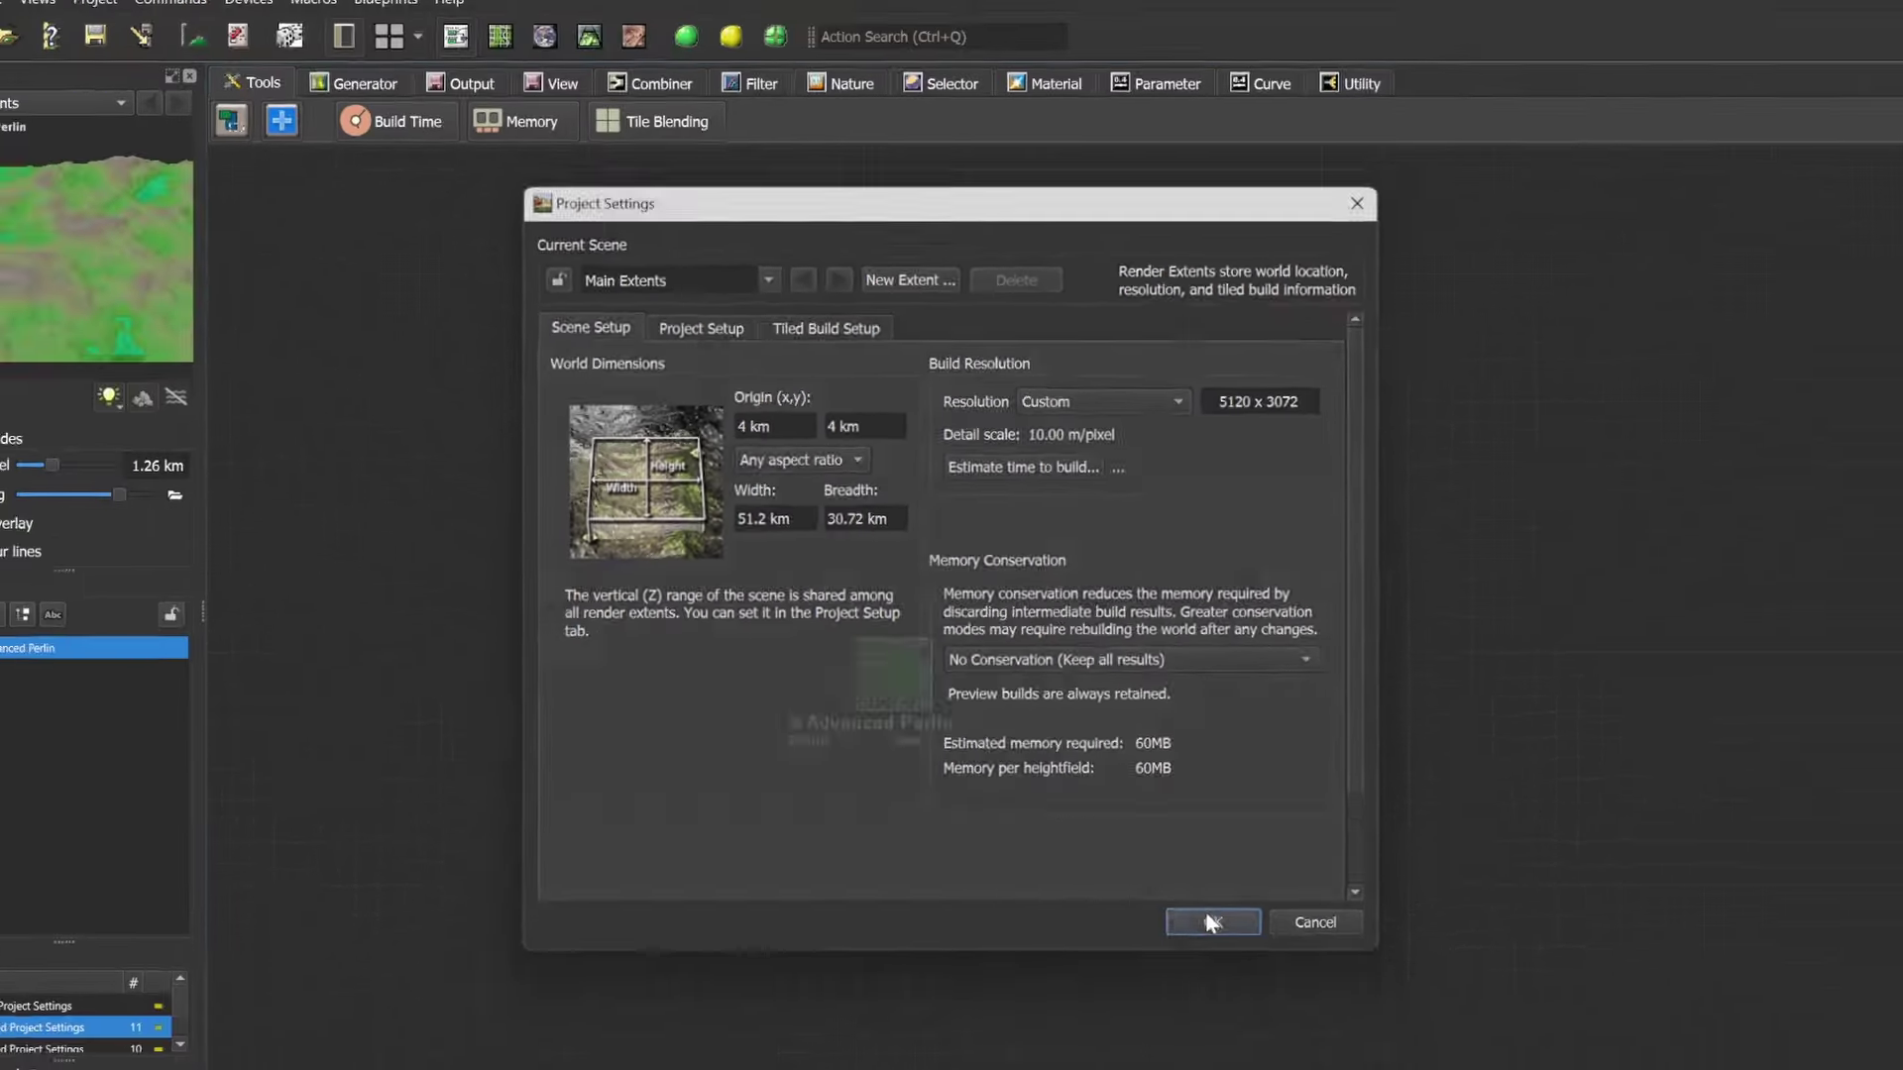
pyautogui.click(1207, 914)
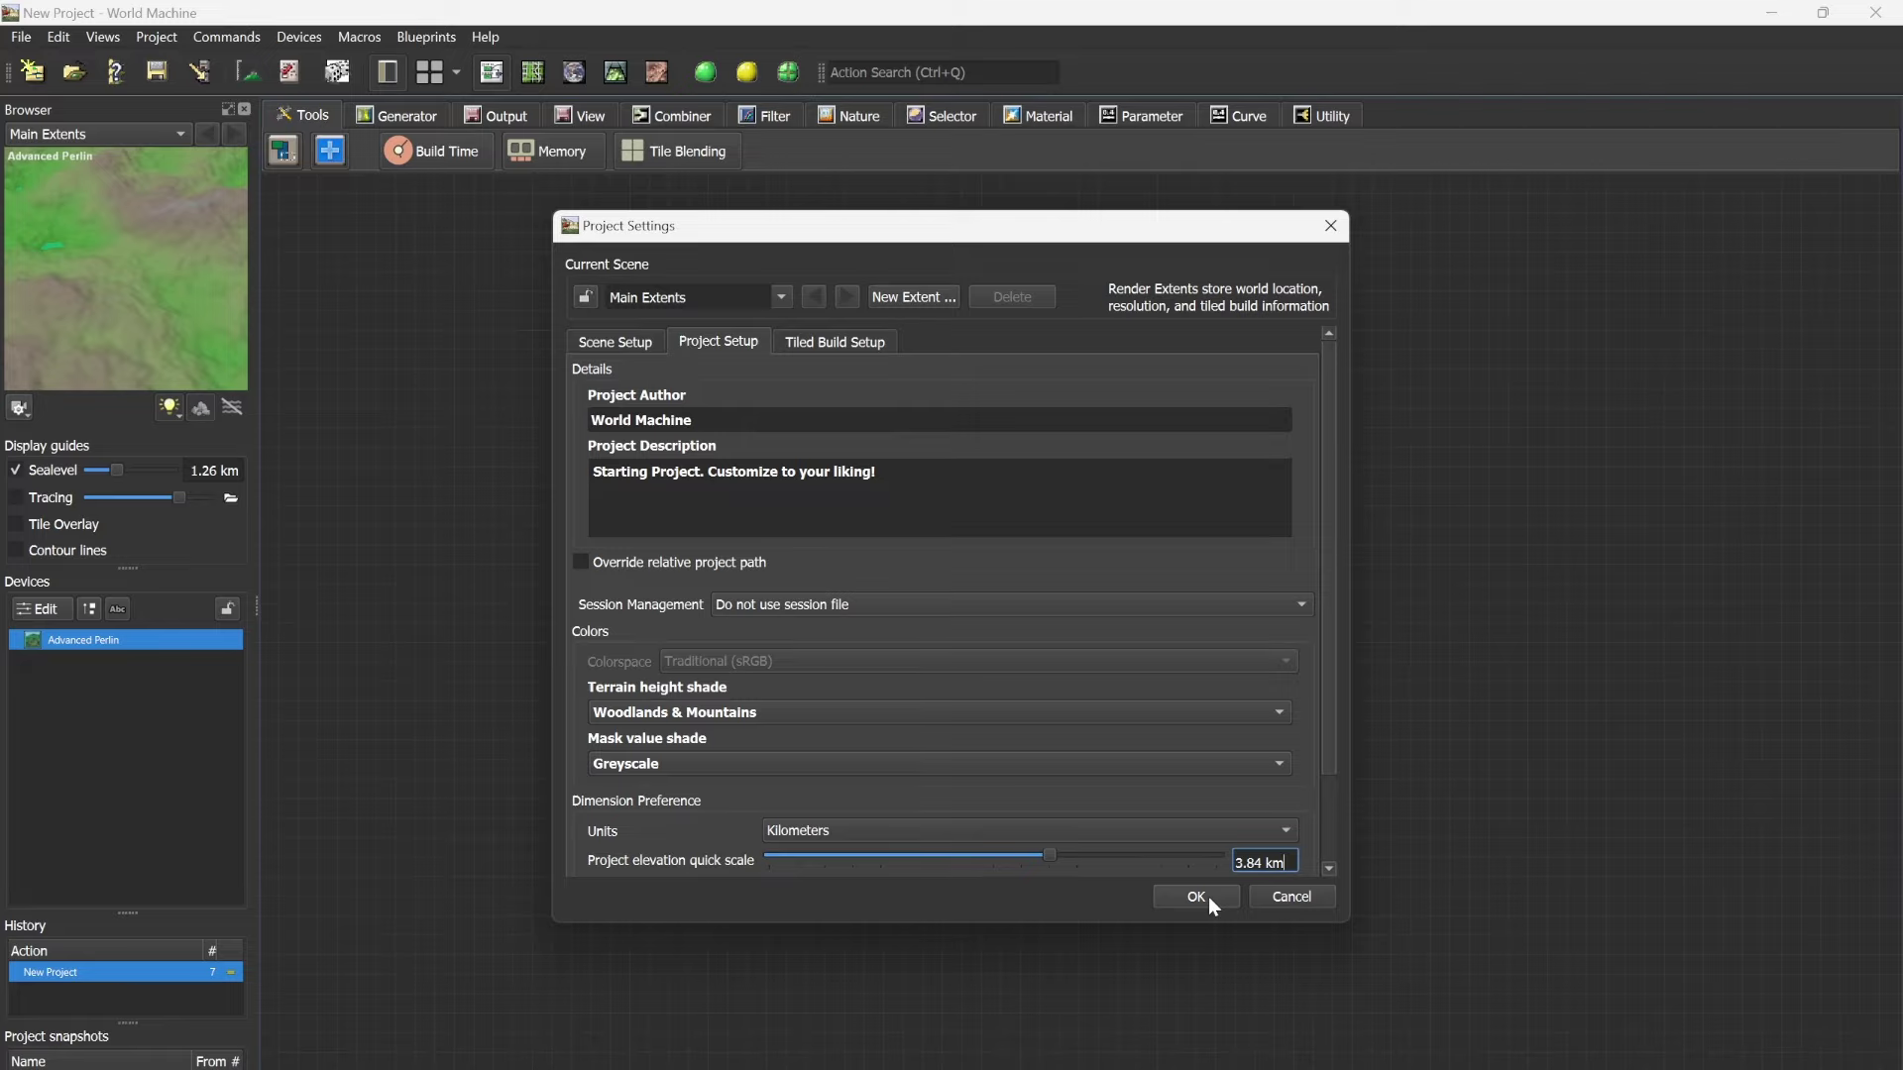
pyautogui.click(1210, 898)
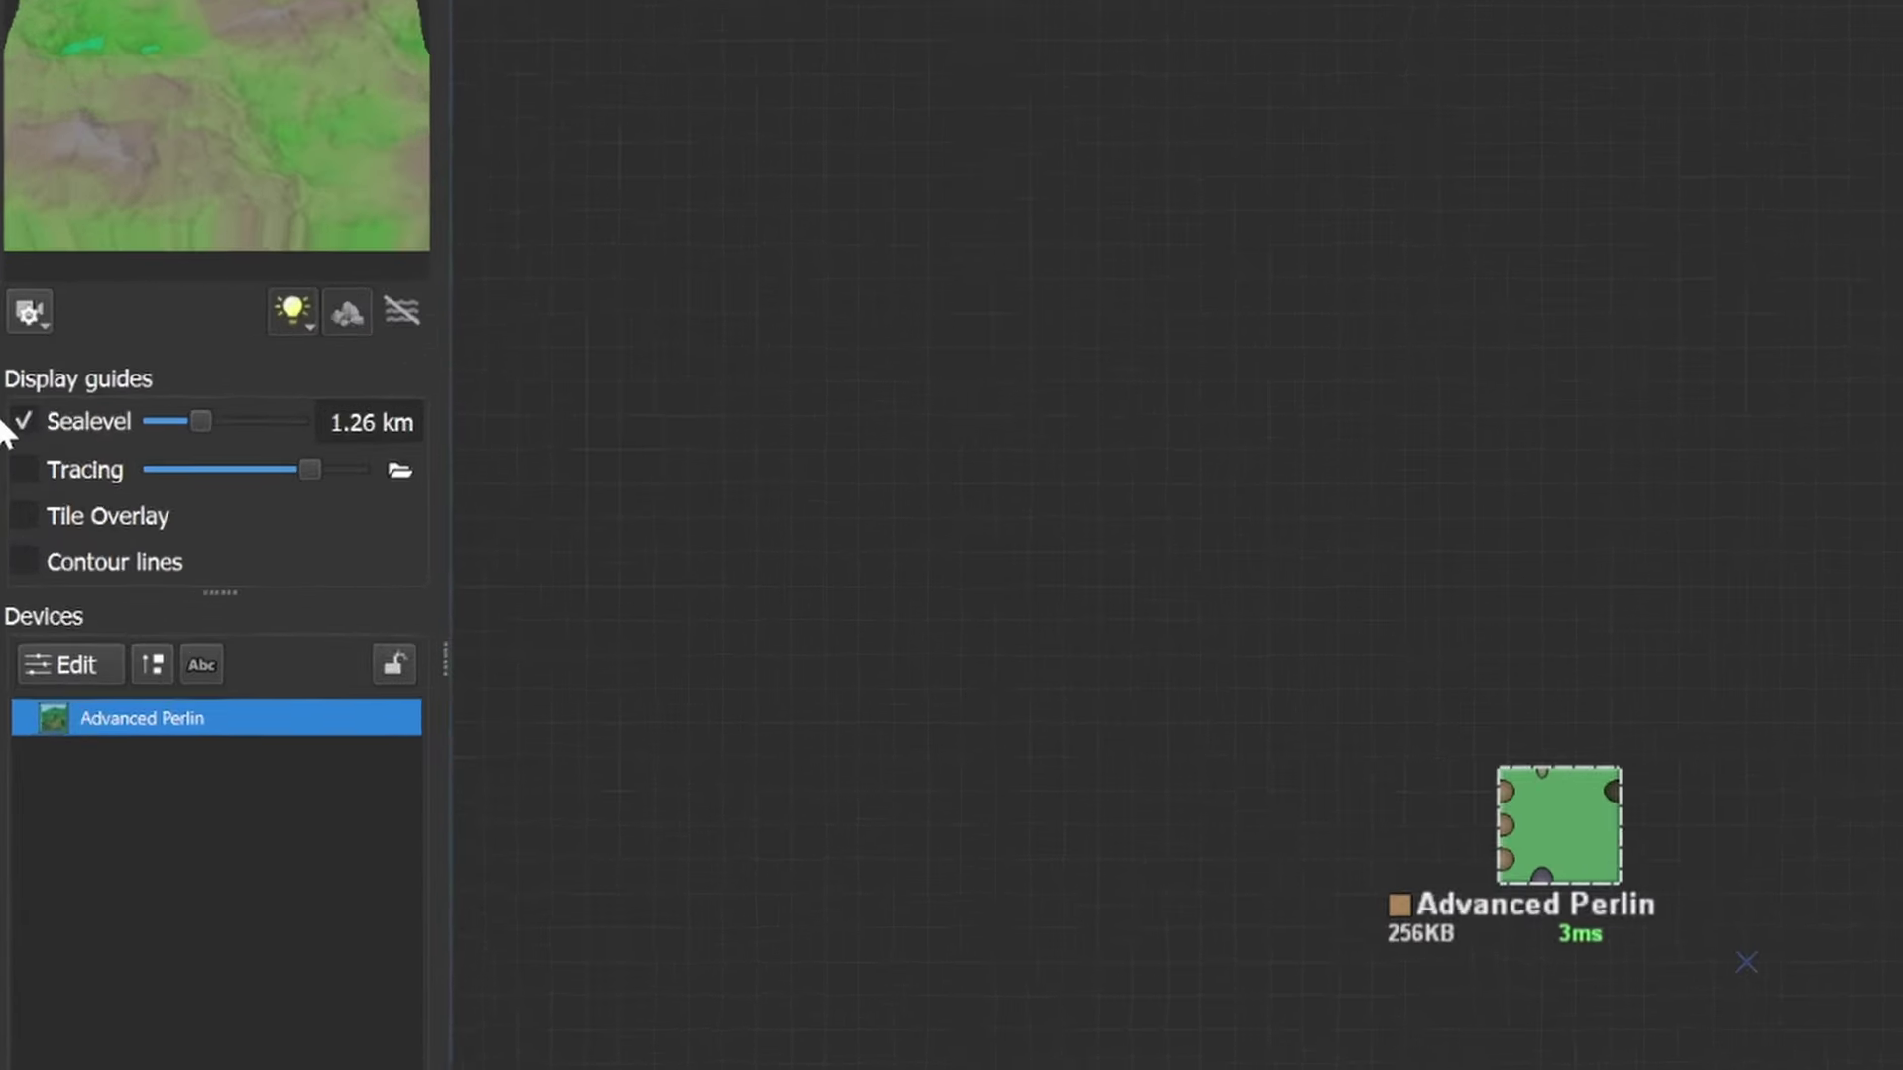
# - Open the sea level value for editing and build the terrain up to the Advanced Perlin device
pyautogui.click(242, 471)
pyautogui.moveTo(603, 373); pyautogui.dragTo(413, 382)
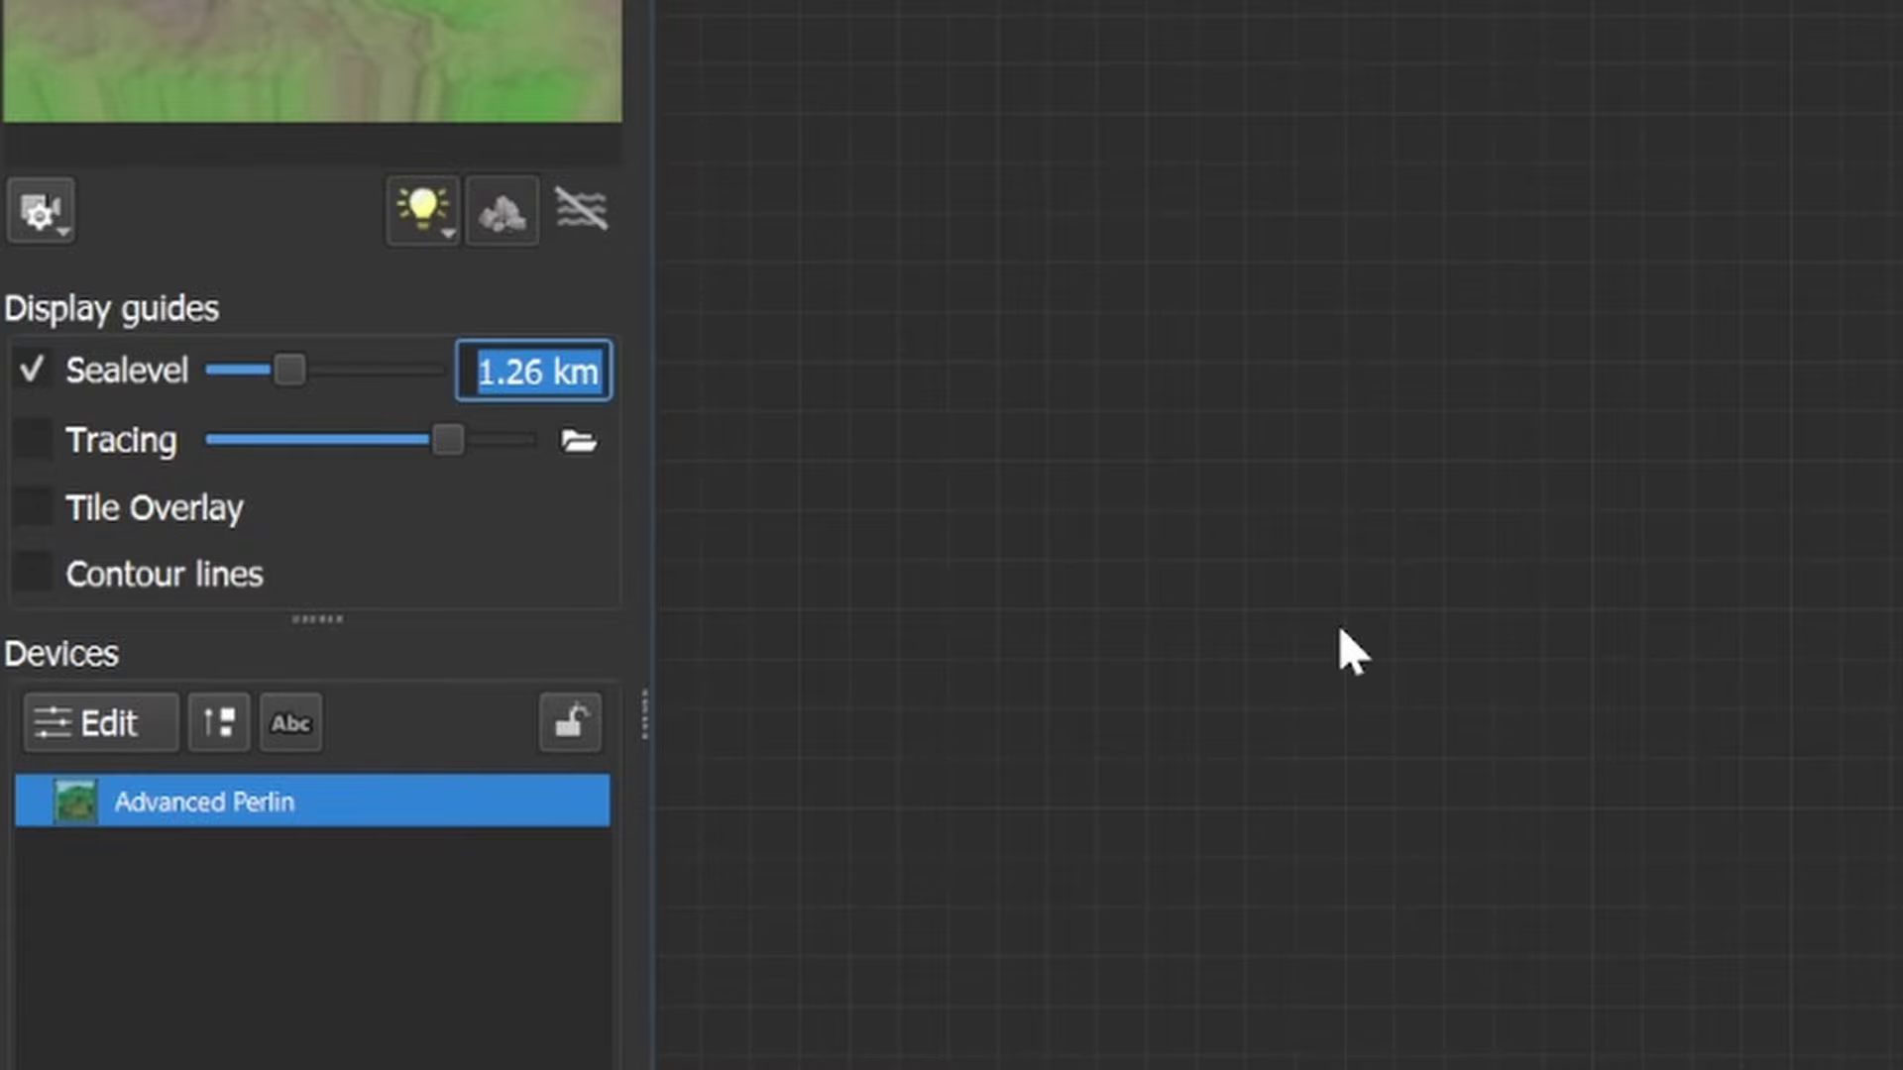
pyautogui.click(747, 73)
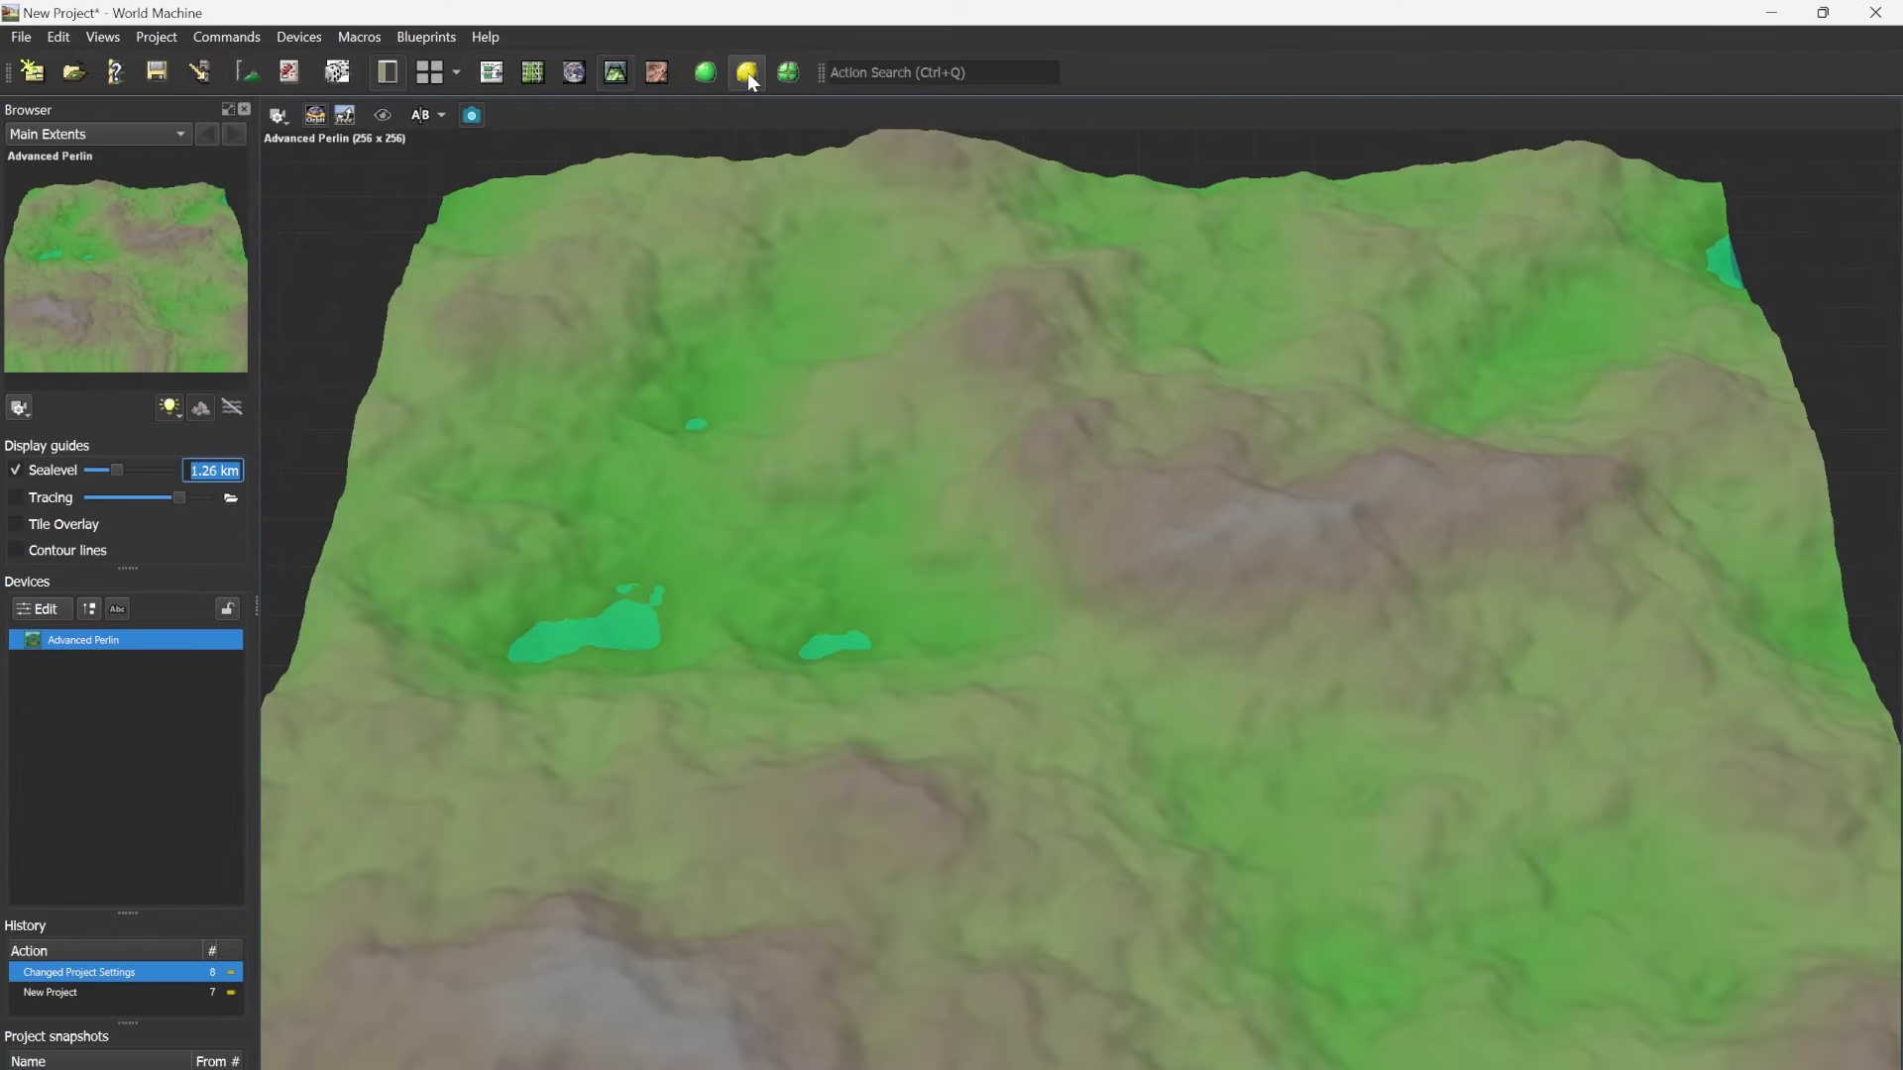